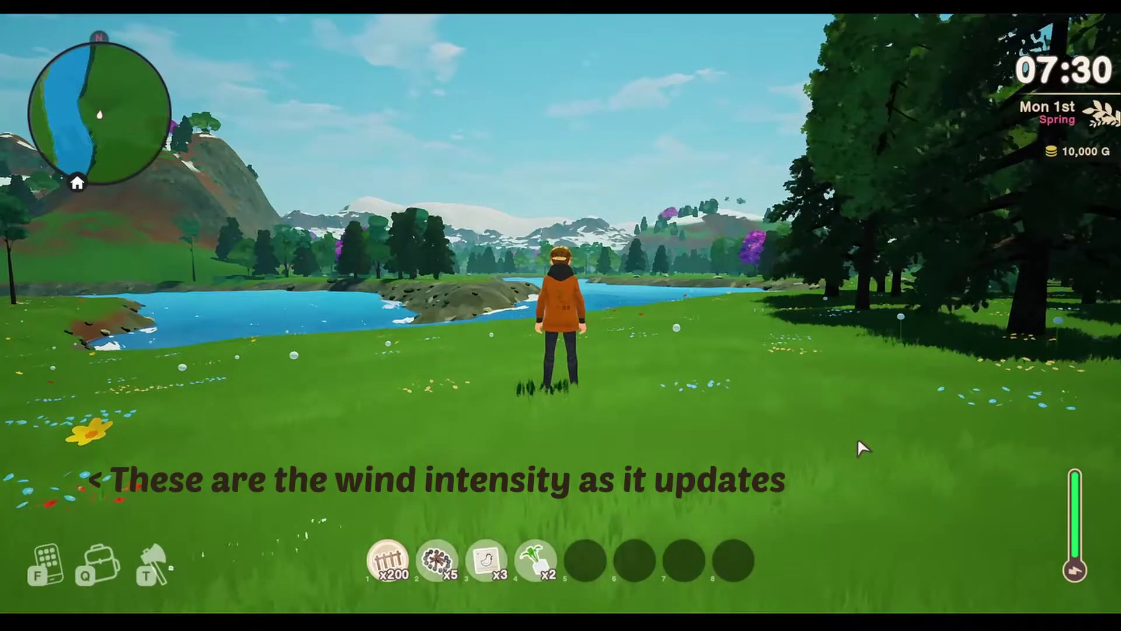
{"action": "right_click_drag", "start_coordinate": [857, 439], "coordinate": [645, 473]}
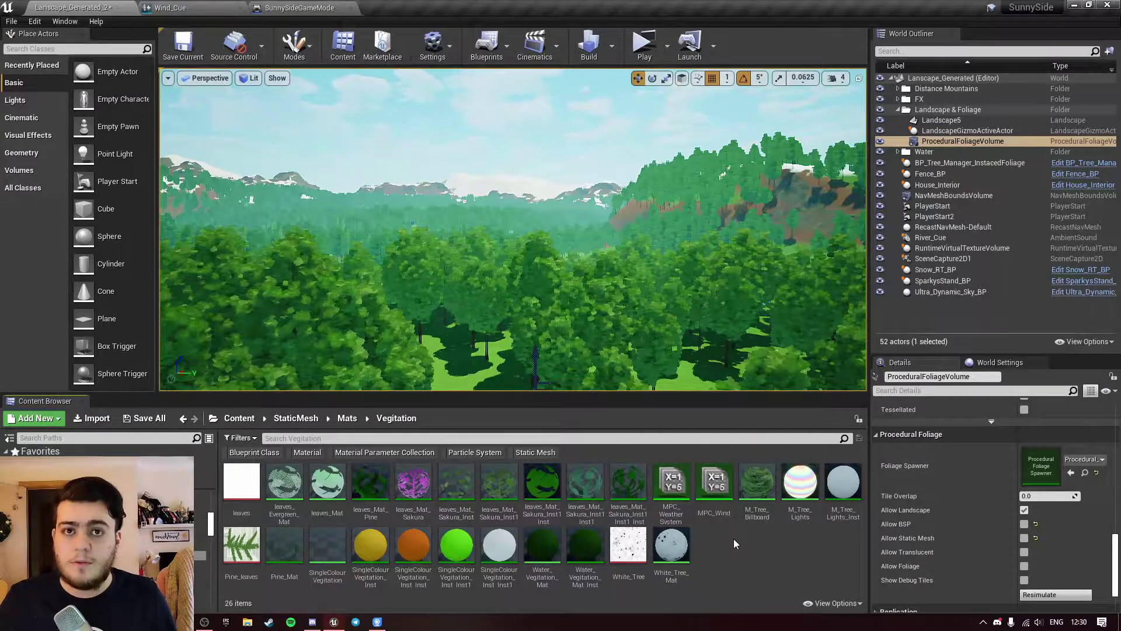
- Find the Material Parameter Collection asset type, then open MPC_WeatherSystem and review its Wind Intensity scalar parameter
{"action": "right_click", "coordinate": [733, 538]}
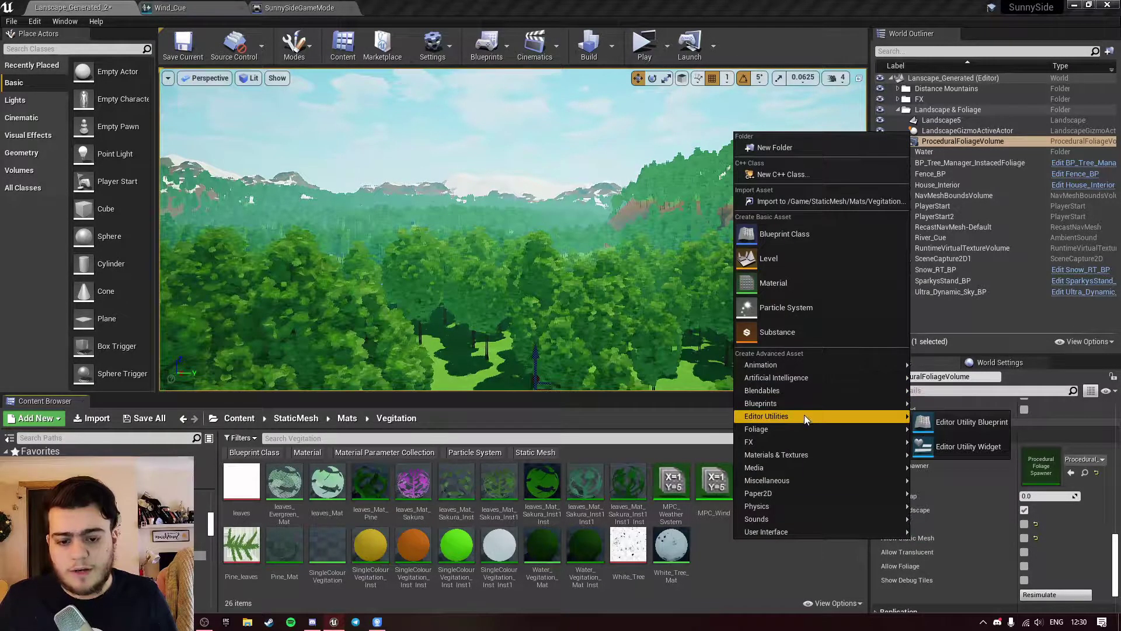
{"action": "mouse_move", "coordinate": [788, 457]}
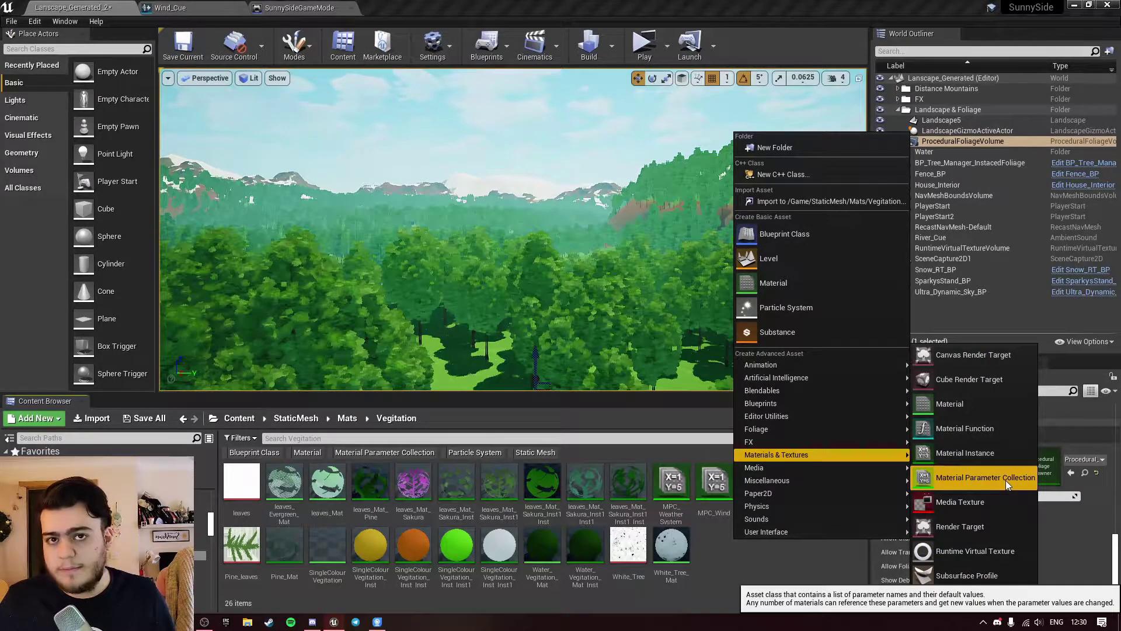
{"action": "left_click", "coordinate": [678, 502]}
{"action": "double_click", "coordinate": [685, 519]}
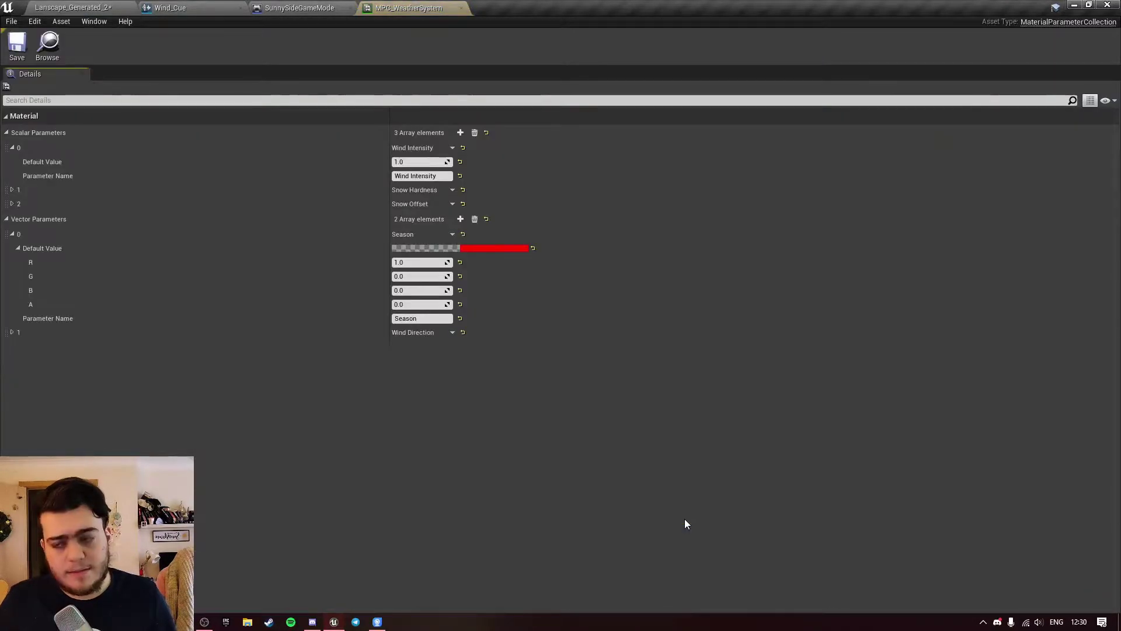
{"action": "left_click", "coordinate": [14, 219]}
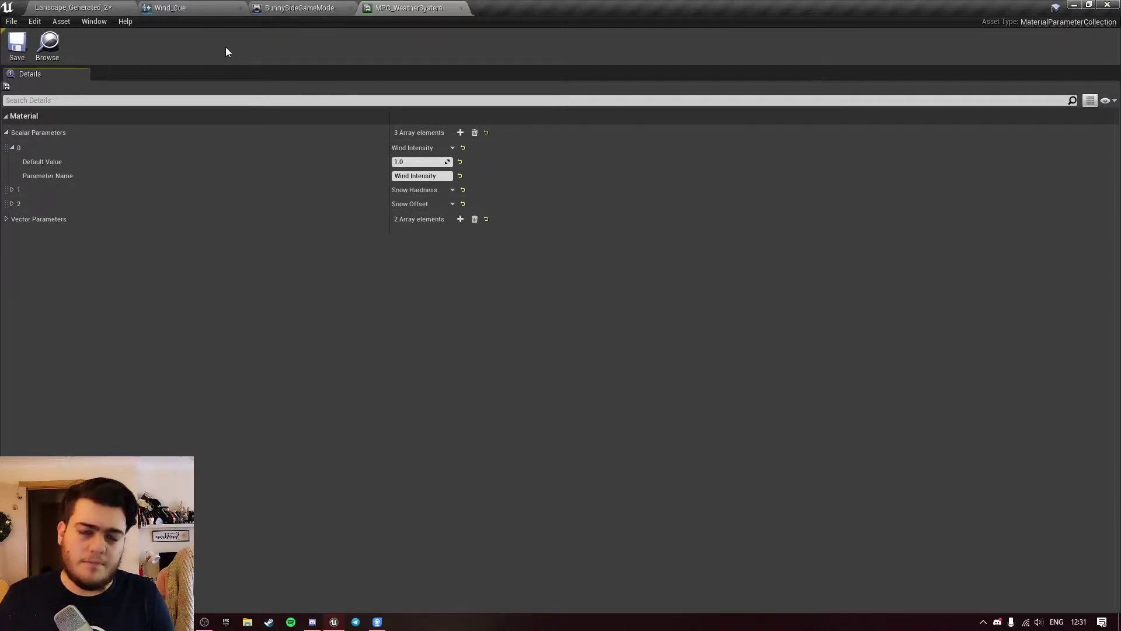
- Create a new sound cue named Wind_Cue_2 in the Sound/Ambiance/Wind folder
{"action": "left_click", "coordinate": [73, 7]}
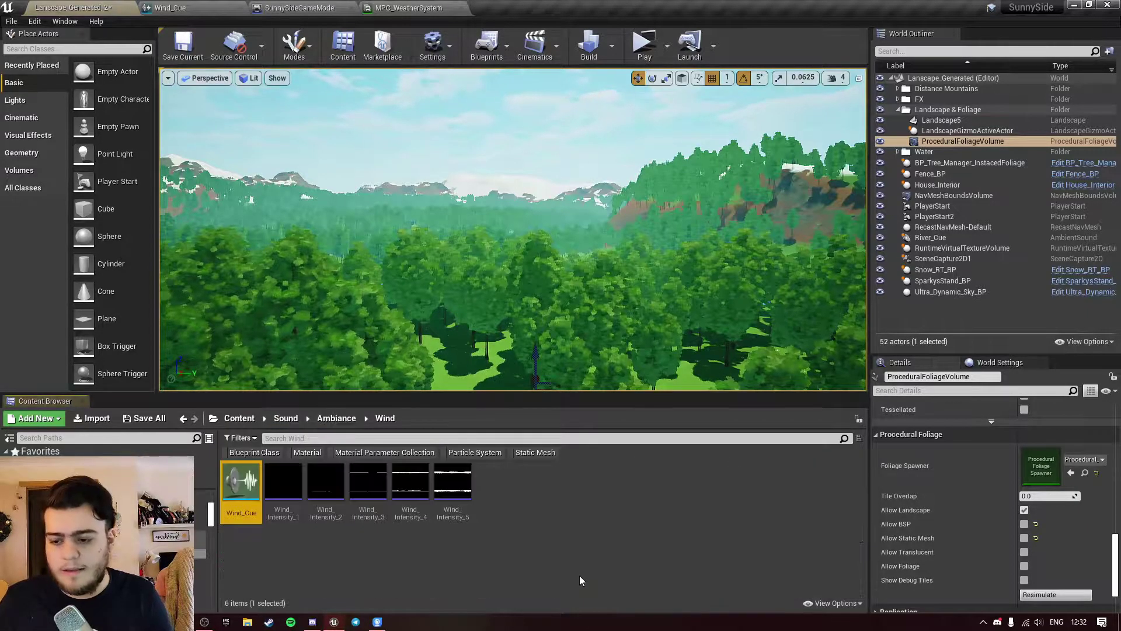
{"action": "right_click", "coordinate": [580, 576]}
{"action": "left_click", "coordinate": [250, 515]}
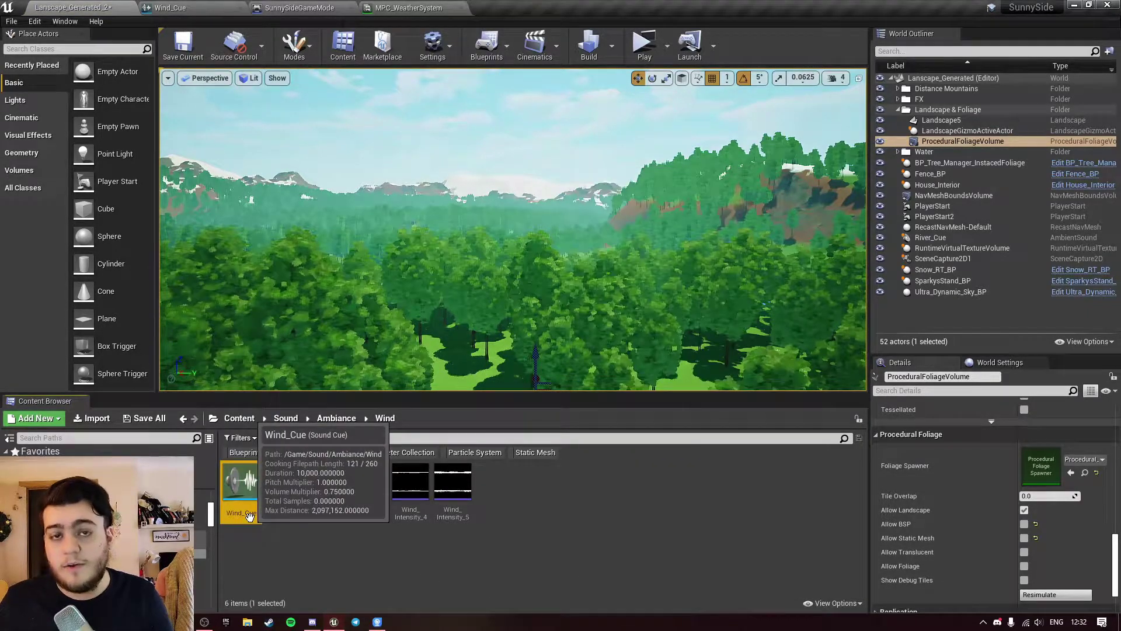
{"action": "left_click", "coordinate": [322, 556]}
{"action": "right_click", "coordinate": [322, 555]}
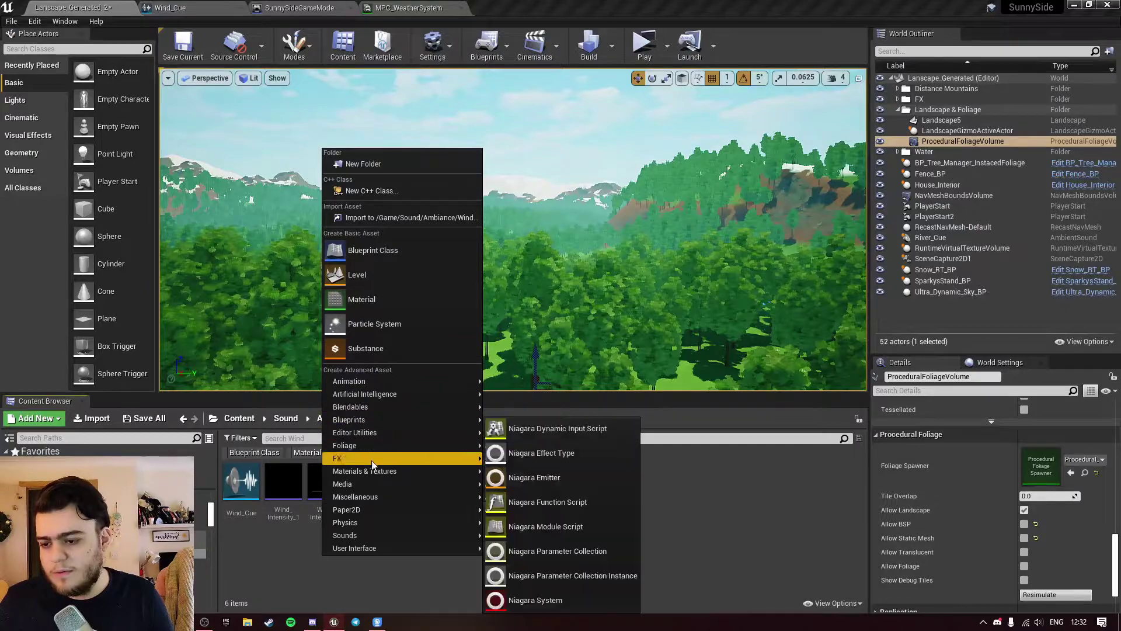
{"action": "mouse_move", "coordinate": [369, 529]}
{"action": "left_click", "coordinate": [544, 515]}
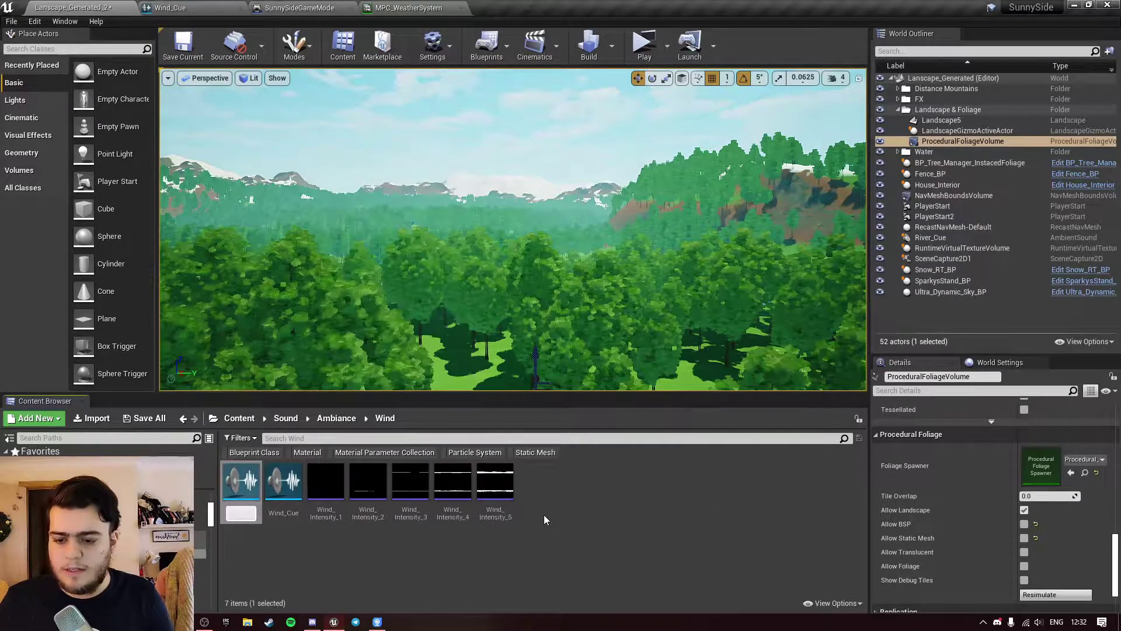
{"action": "type", "text": "Wind_Cue_'"}
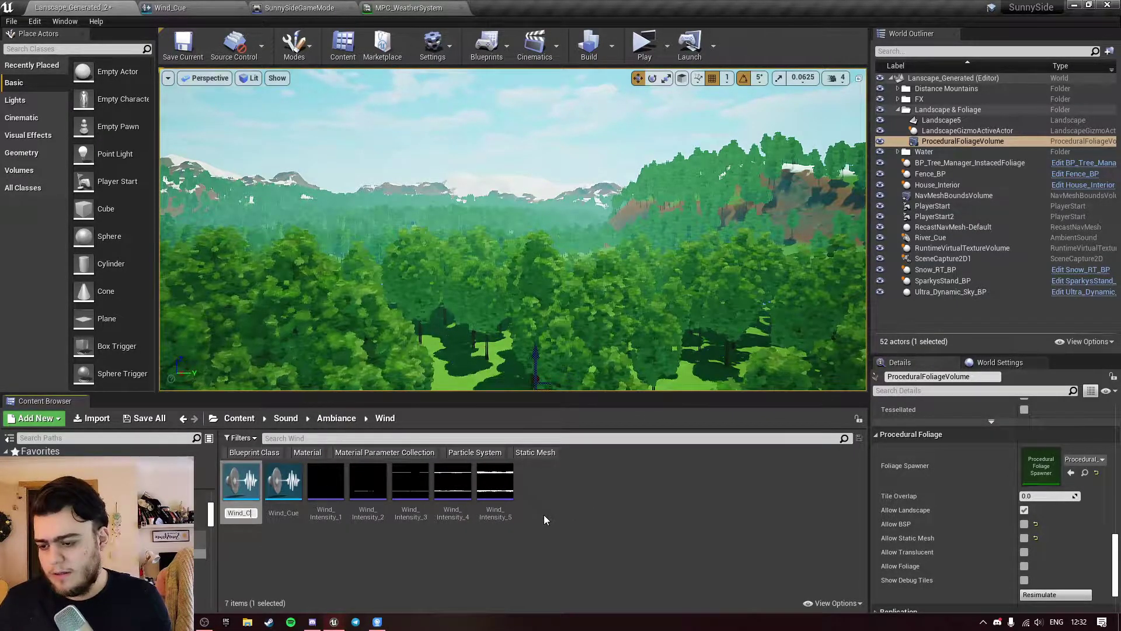
{"action": "key", "text": "BackSpace"}
{"action": "type", "text": "2"}
{"action": "key", "text": "Return"}
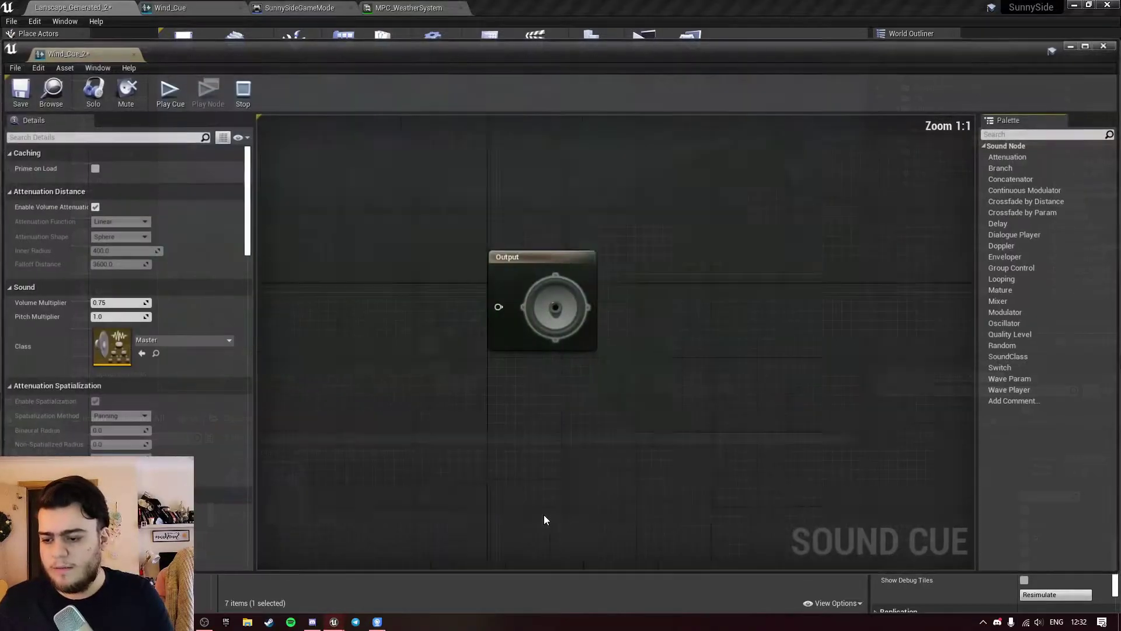
- Dock the Wind_Cue_2 editor with the other open assets and add a Crossfade by Param node ahead of the Output node
{"action": "left_click_drag", "start_coordinate": [85, 53], "coordinate": [165, 6]}
{"action": "right_click_drag", "start_coordinate": [511, 322], "coordinate": [673, 315]}
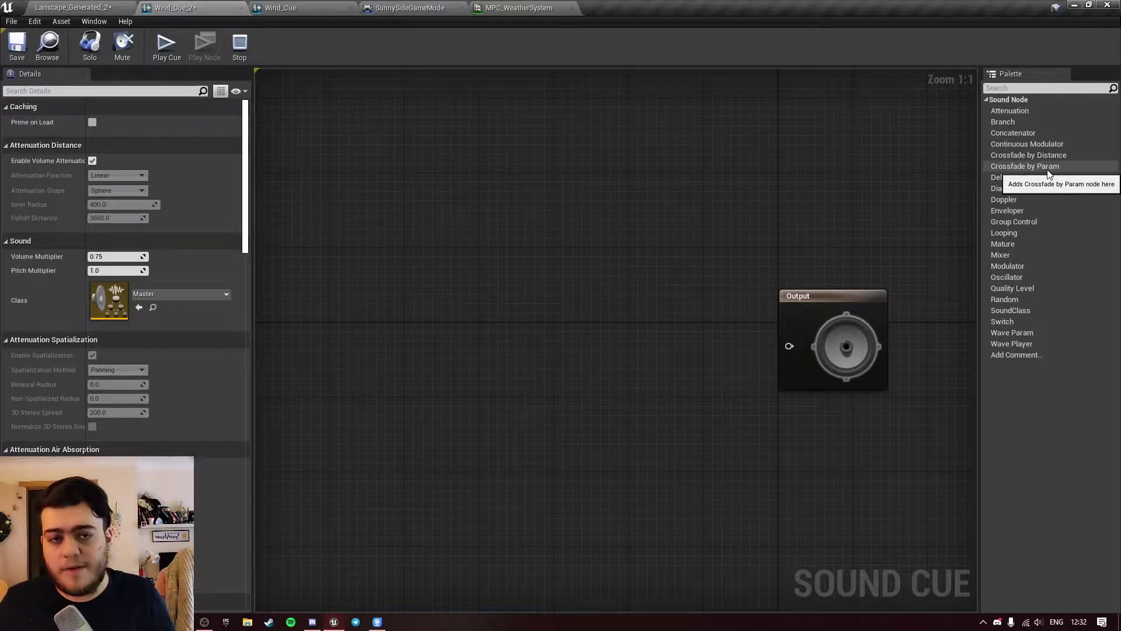
{"action": "left_click_drag", "start_coordinate": [1048, 169], "coordinate": [586, 335]}
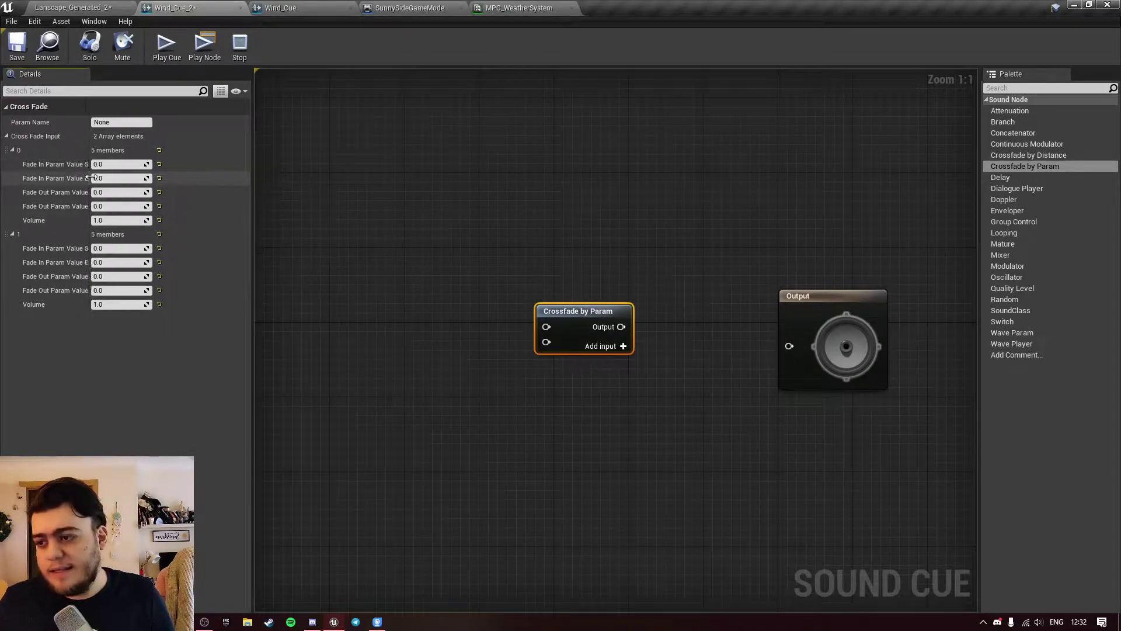
- Examine the crossfade node's parameter name and the fade-in and fade-out start and end settings of its first input
{"action": "left_click_drag", "start_coordinate": [86, 178], "coordinate": [126, 178]}
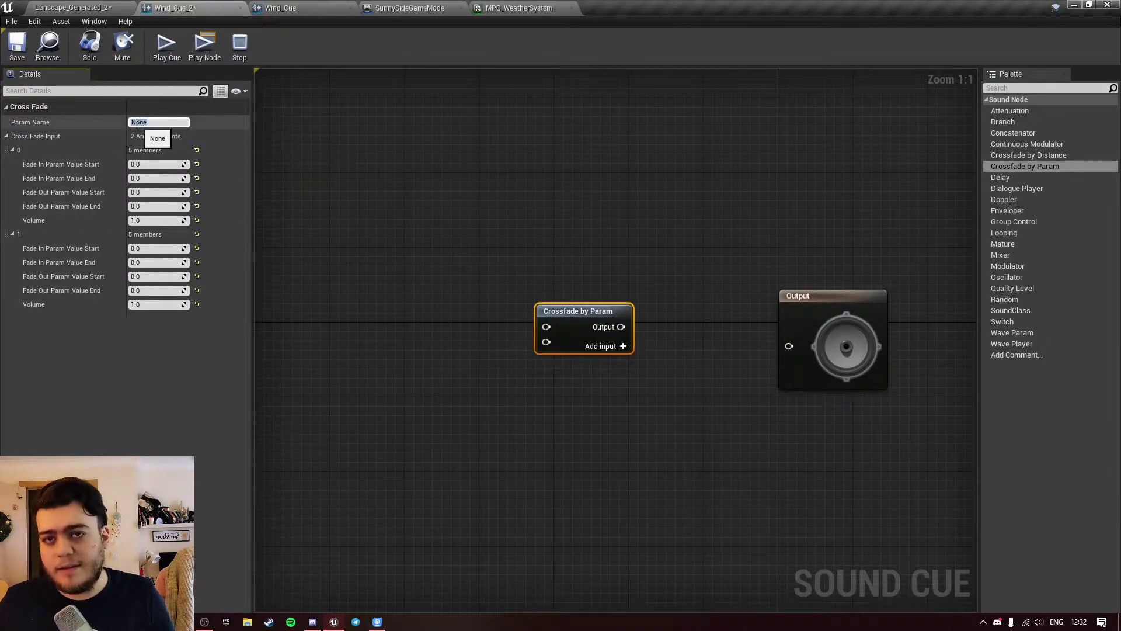
{"action": "left_click", "coordinate": [150, 177]}
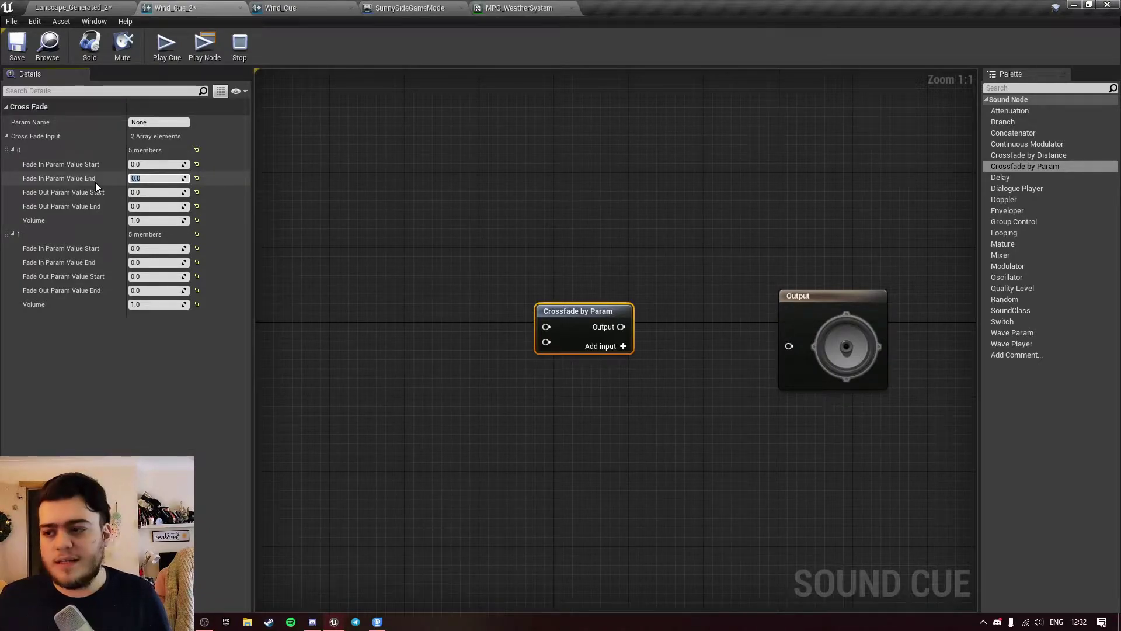
{"action": "left_click", "coordinate": [100, 166]}
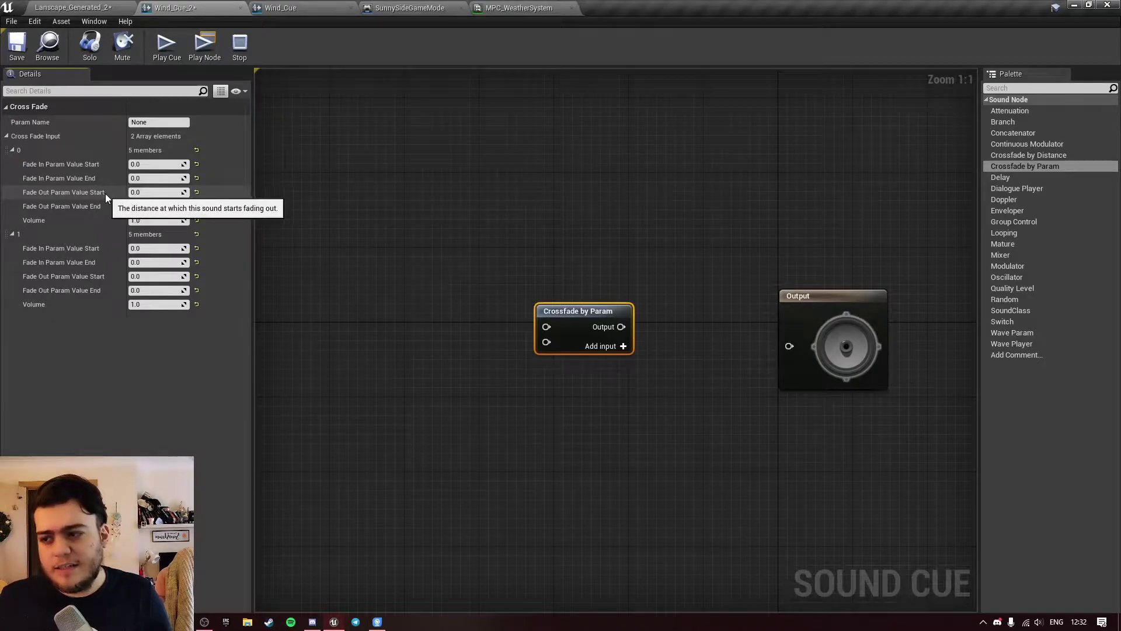
{"action": "left_click", "coordinate": [146, 192]}
{"action": "left_click", "coordinate": [143, 207]}
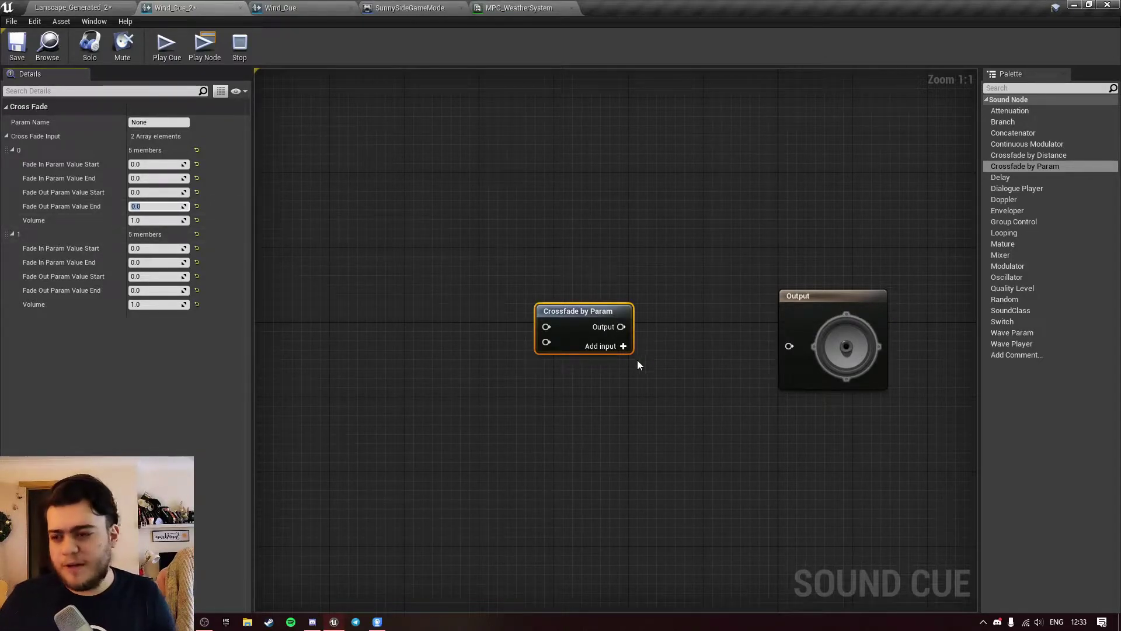
- Add three more inputs to the Crossfade by Param node
{"action": "left_click", "coordinate": [624, 346]}
{"action": "left_click", "coordinate": [623, 361]}
{"action": "left_click", "coordinate": [623, 376]}
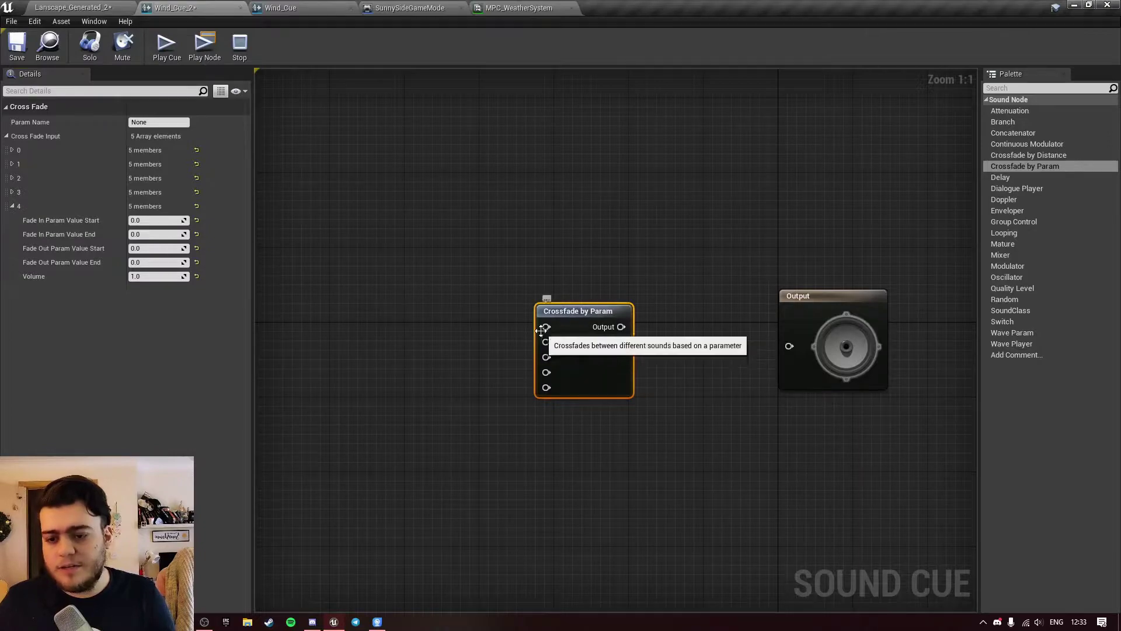
{"action": "left_click", "coordinate": [439, 346]}
- Switch to the finished Wind_Cue and inspect its five looping wave players and how they connect to the crossfade node
{"action": "left_click", "coordinate": [313, 7]}
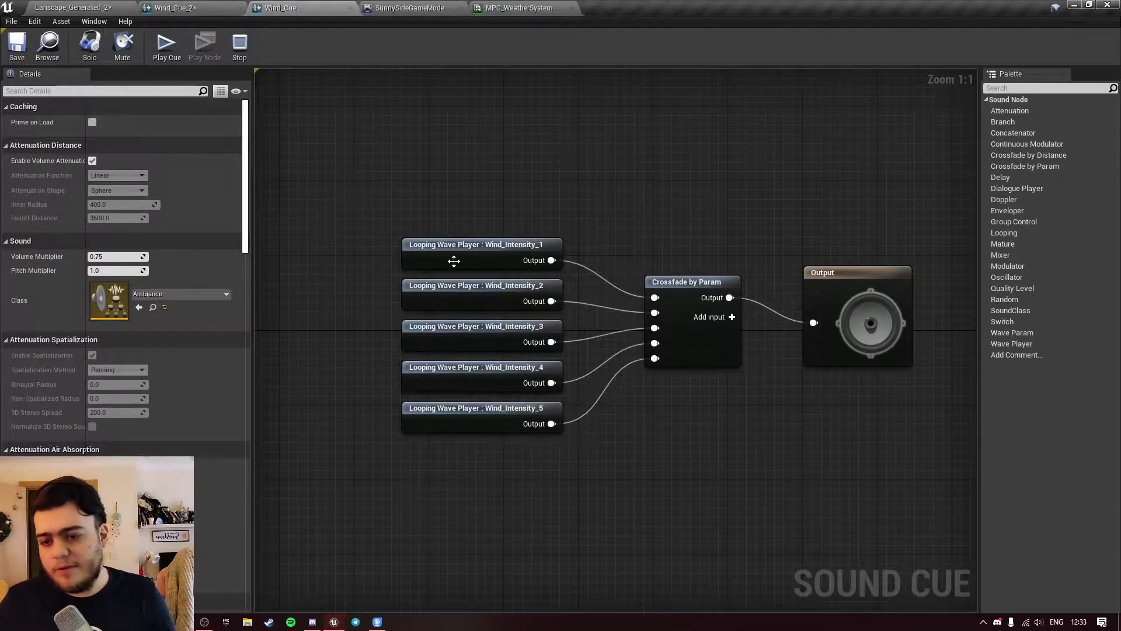
{"action": "right_click_drag", "start_coordinate": [745, 497], "coordinate": [702, 483]}
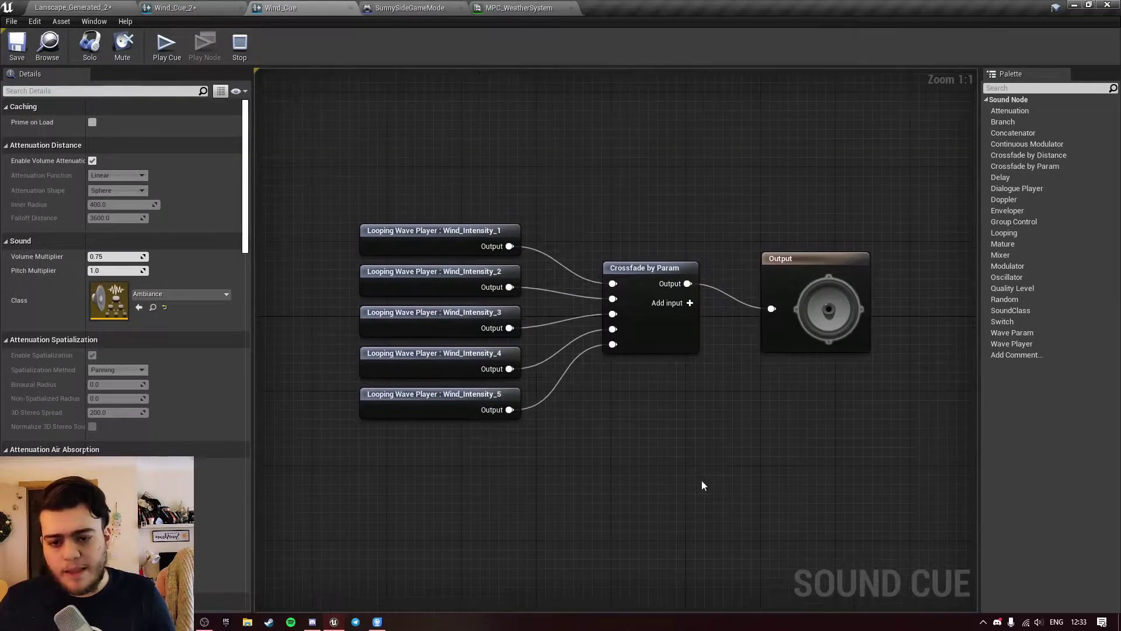
{"action": "left_click", "coordinate": [611, 316]}
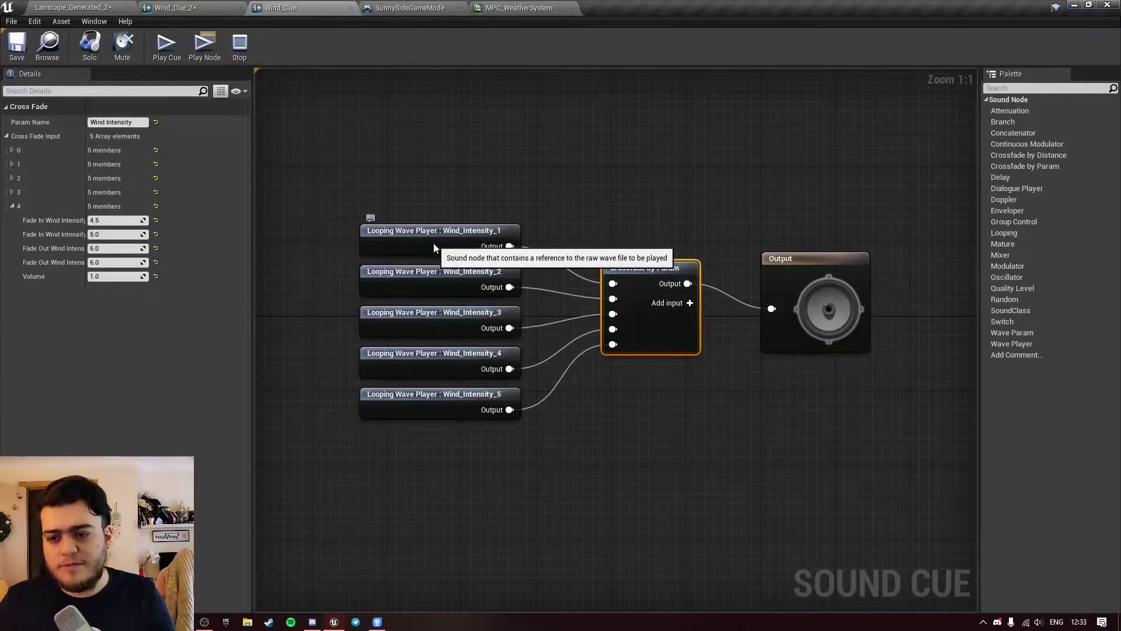
{"action": "left_click", "coordinate": [434, 247]}
{"action": "left_click", "coordinate": [438, 279]}
{"action": "left_click", "coordinate": [437, 318]}
{"action": "left_click", "coordinate": [459, 368]}
{"action": "left_click", "coordinate": [461, 409]}
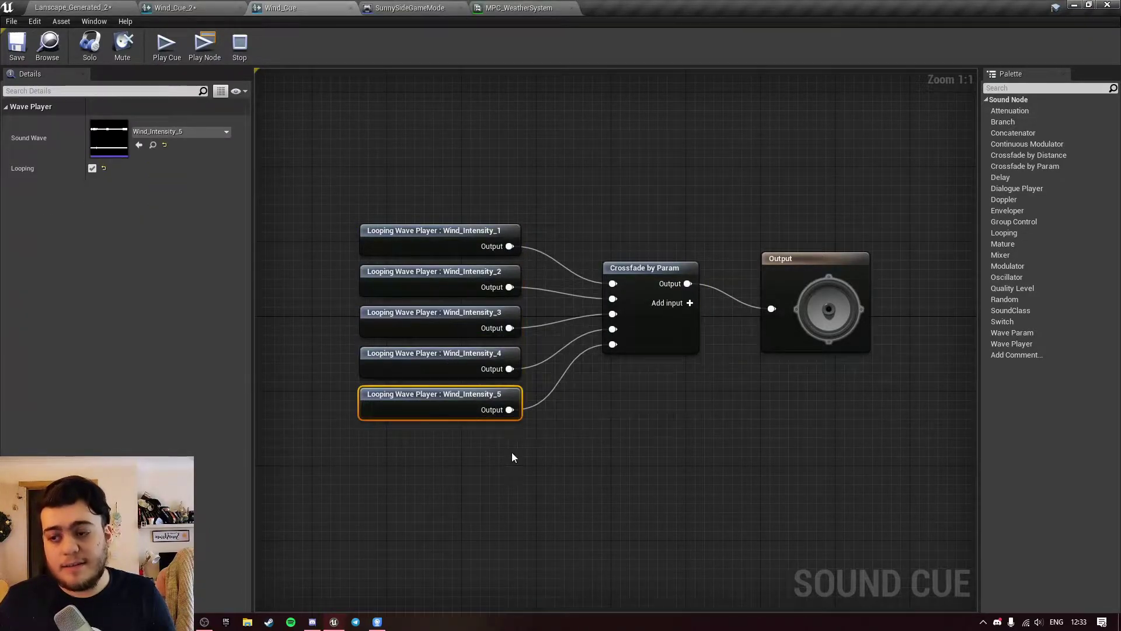
{"action": "left_click", "coordinate": [511, 454]}
{"action": "left_click_drag", "start_coordinate": [318, 445], "coordinate": [561, 200]}
{"action": "left_click", "coordinate": [562, 200]}
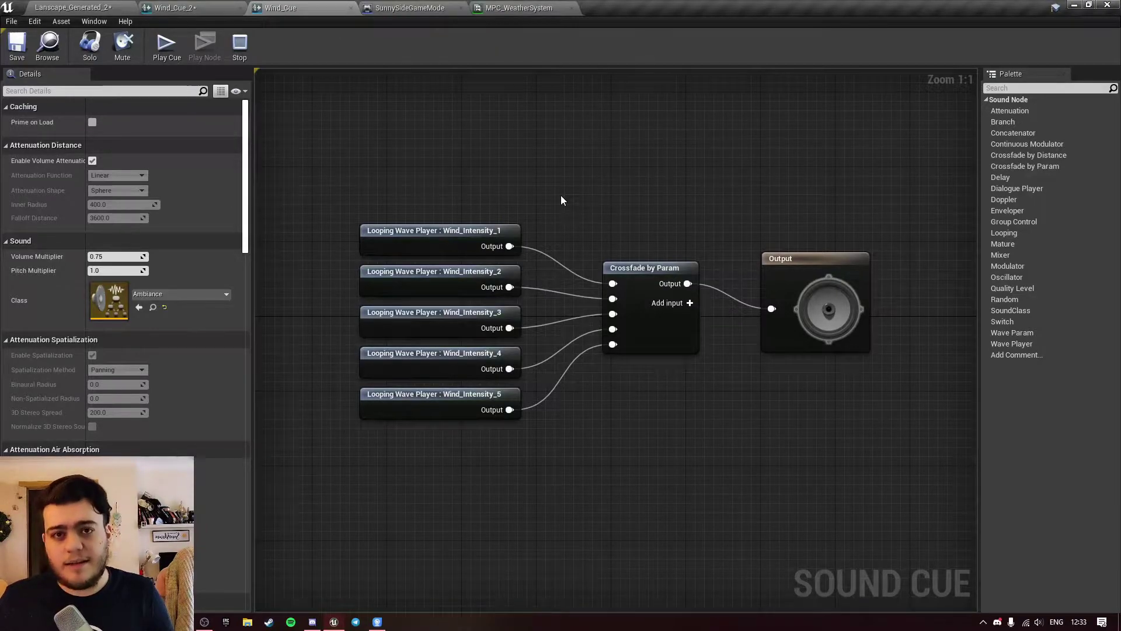
{"action": "left_click_drag", "start_coordinate": [295, 176], "coordinate": [597, 321]}
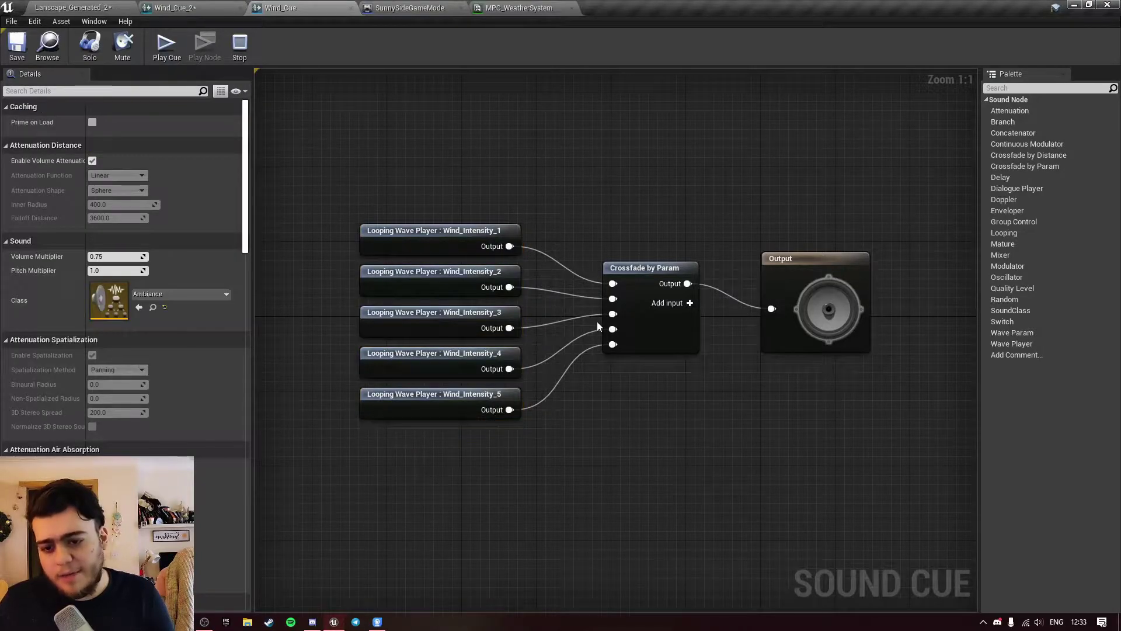
{"action": "left_click", "coordinate": [363, 267]}
{"action": "left_click", "coordinate": [373, 229]}
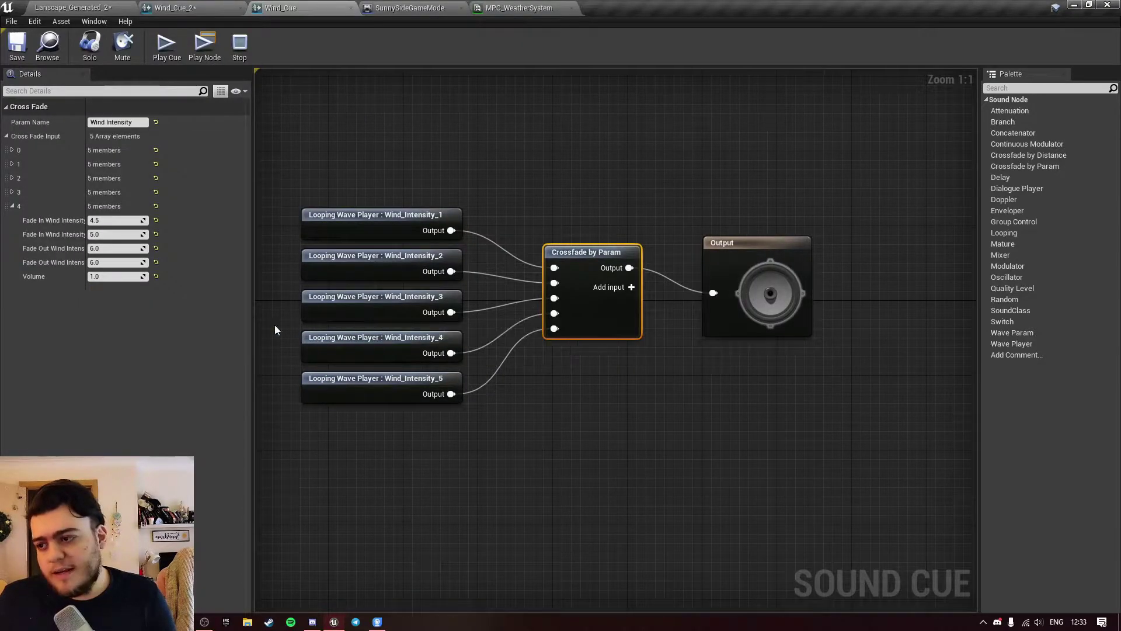
- Review the Wind Intensity fade-in and fade-out ranges of every input on Wind_Cue's crossfade node
{"action": "left_click", "coordinate": [11, 150]}
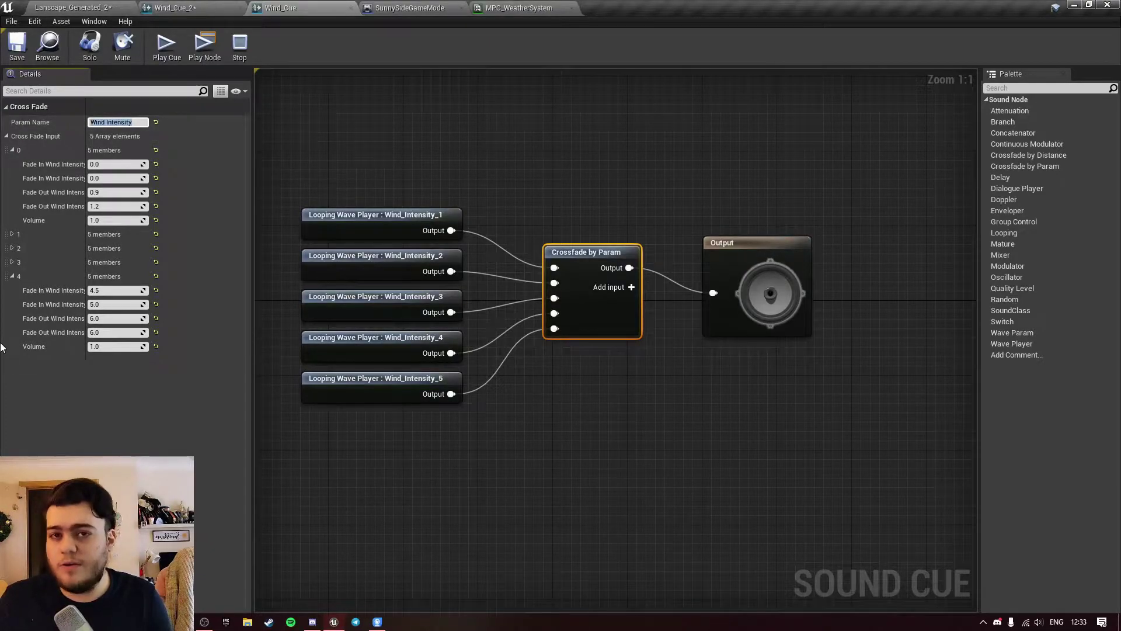
{"action": "left_click_drag", "start_coordinate": [86, 178], "coordinate": [136, 178]}
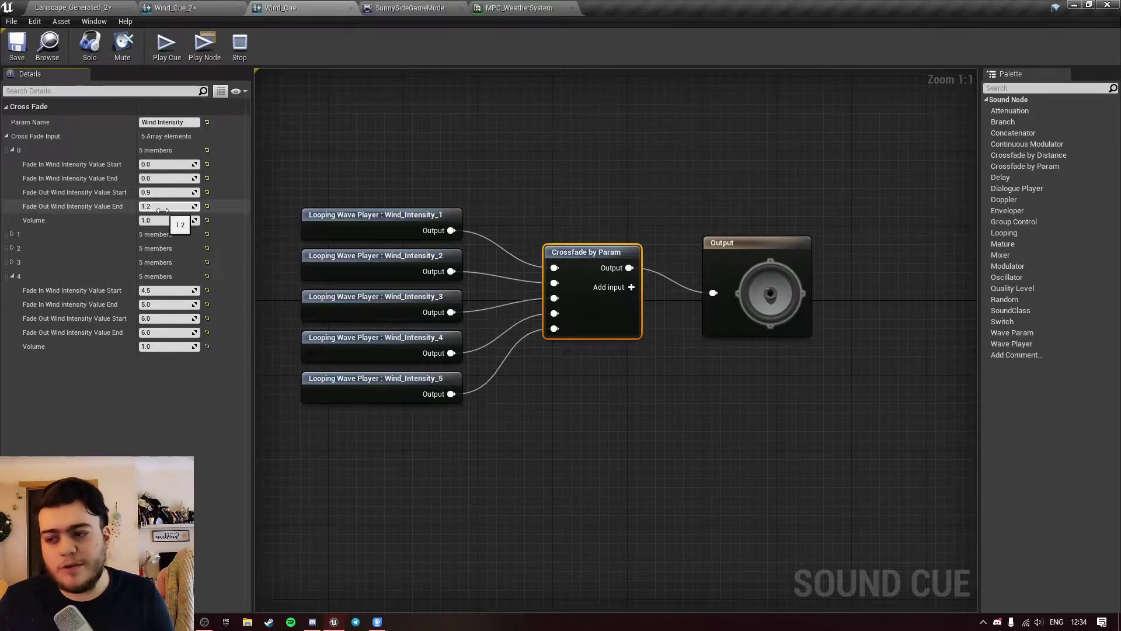
{"action": "left_click", "coordinate": [12, 234]}
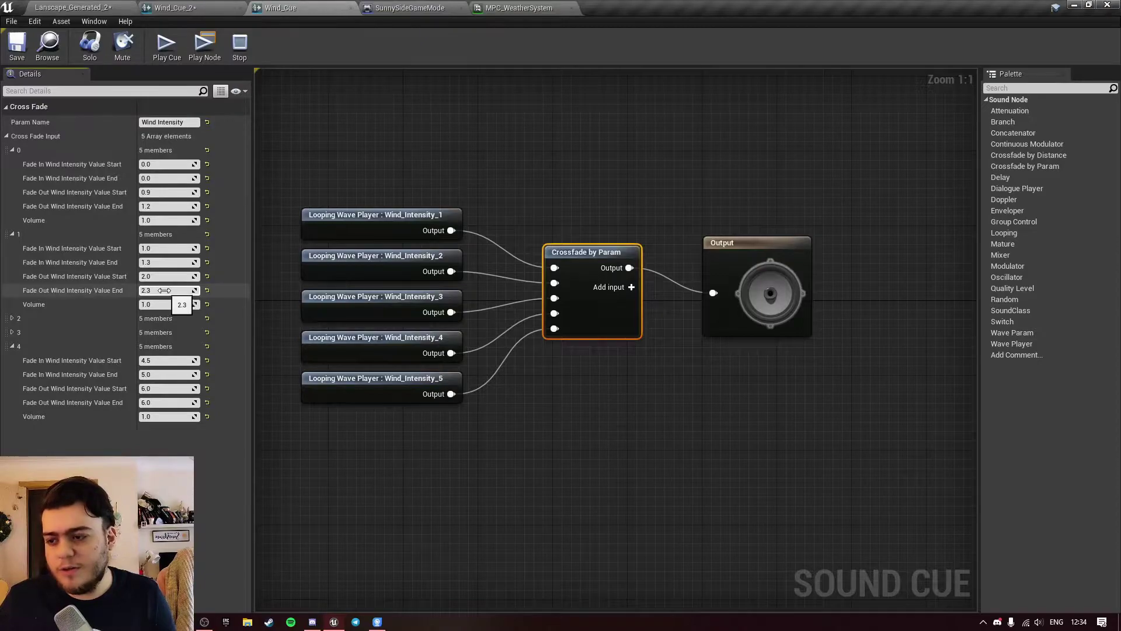
{"action": "left_click", "coordinate": [14, 319]}
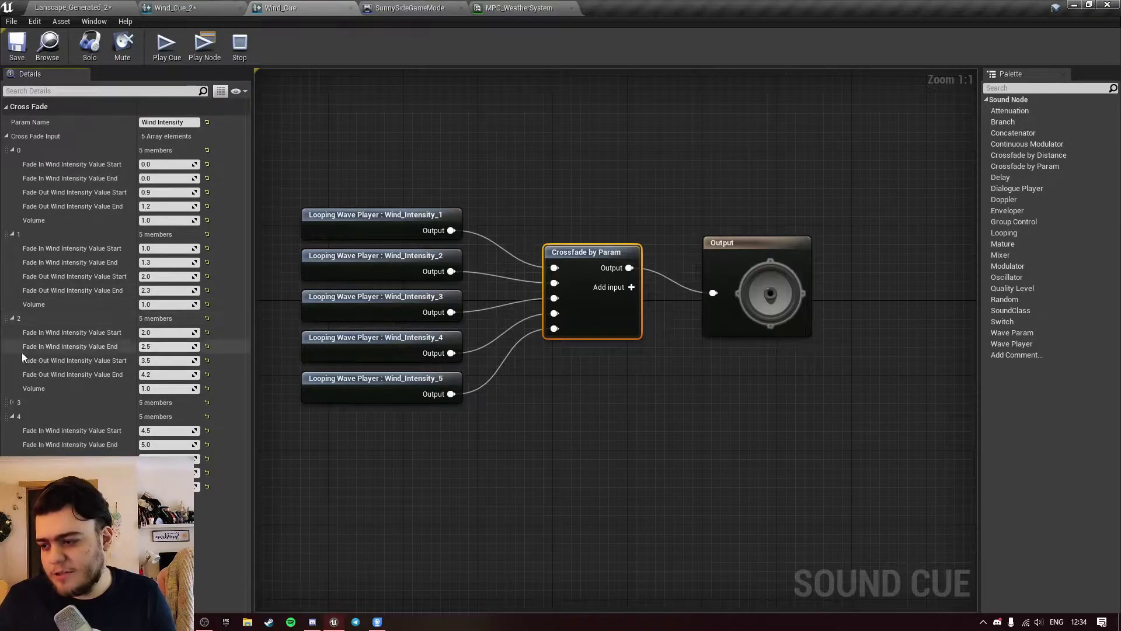
{"action": "left_click", "coordinate": [14, 402]}
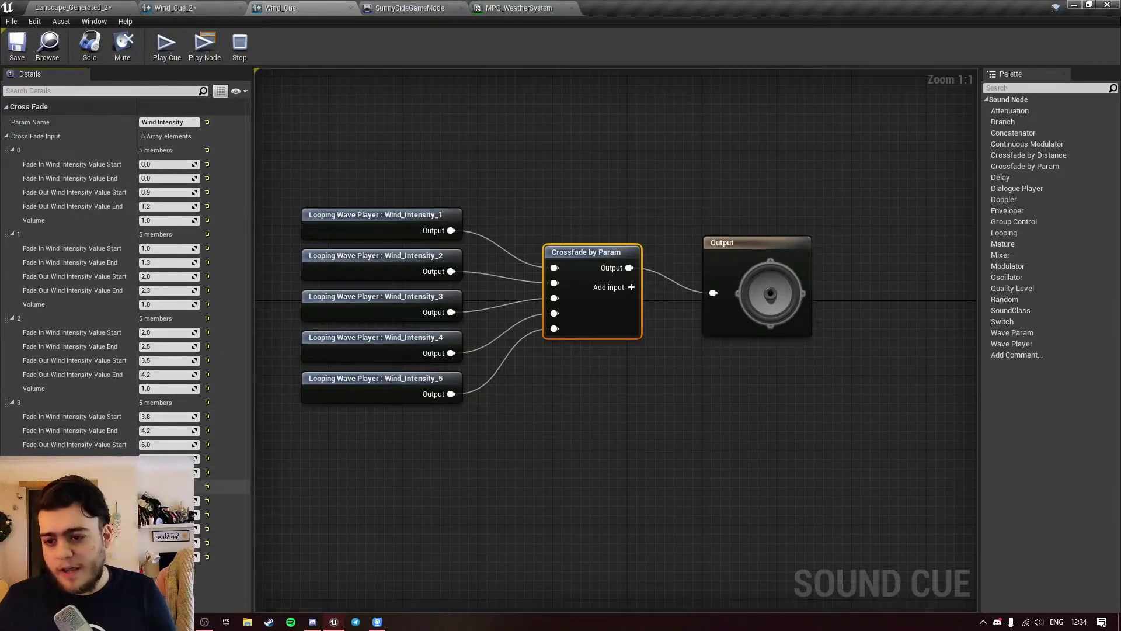
- Move Wind_Cue's Output node slightly closer to the crossfade node, preview the cue's sound and save the asset
{"action": "left_click_drag", "start_coordinate": [755, 305], "coordinate": [745, 305]}
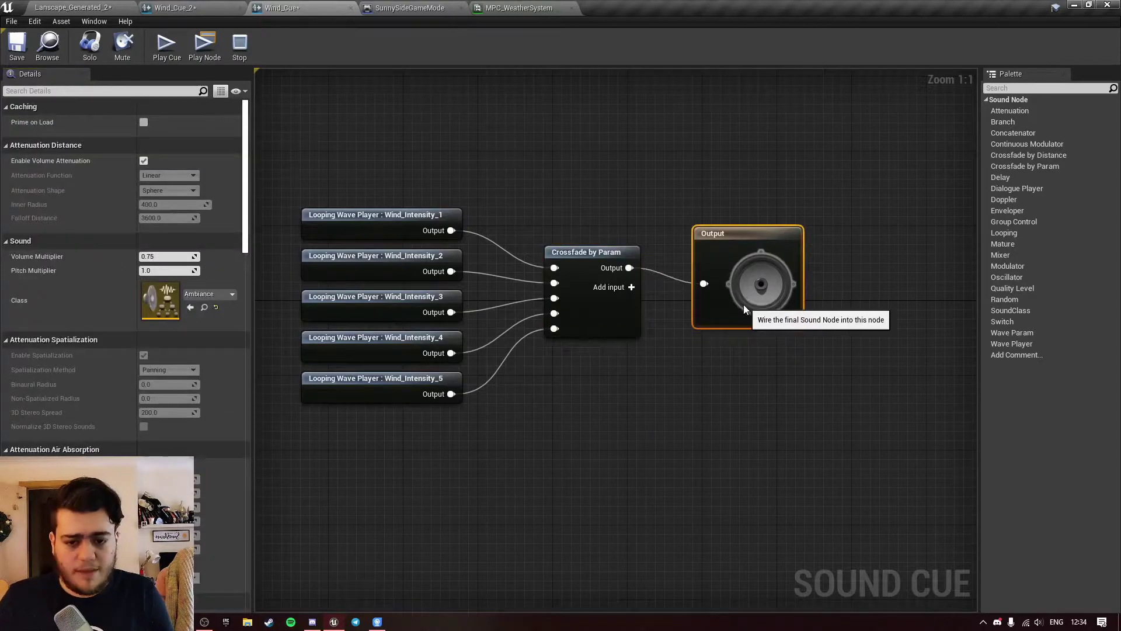
{"action": "left_click", "coordinate": [167, 52]}
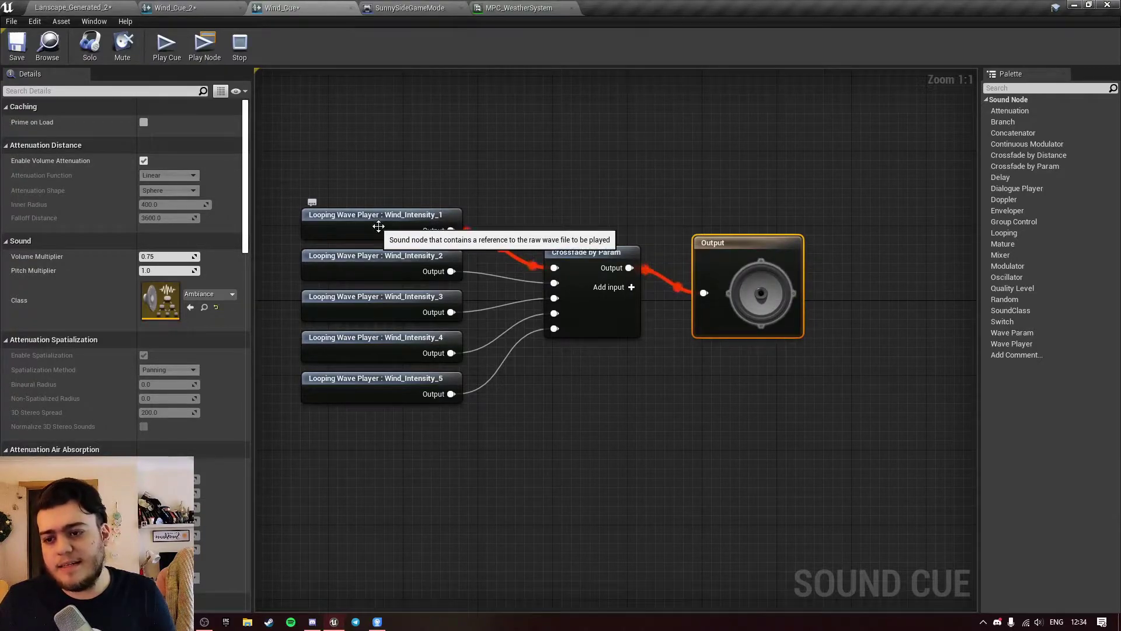
{"action": "left_click", "coordinate": [19, 51]}
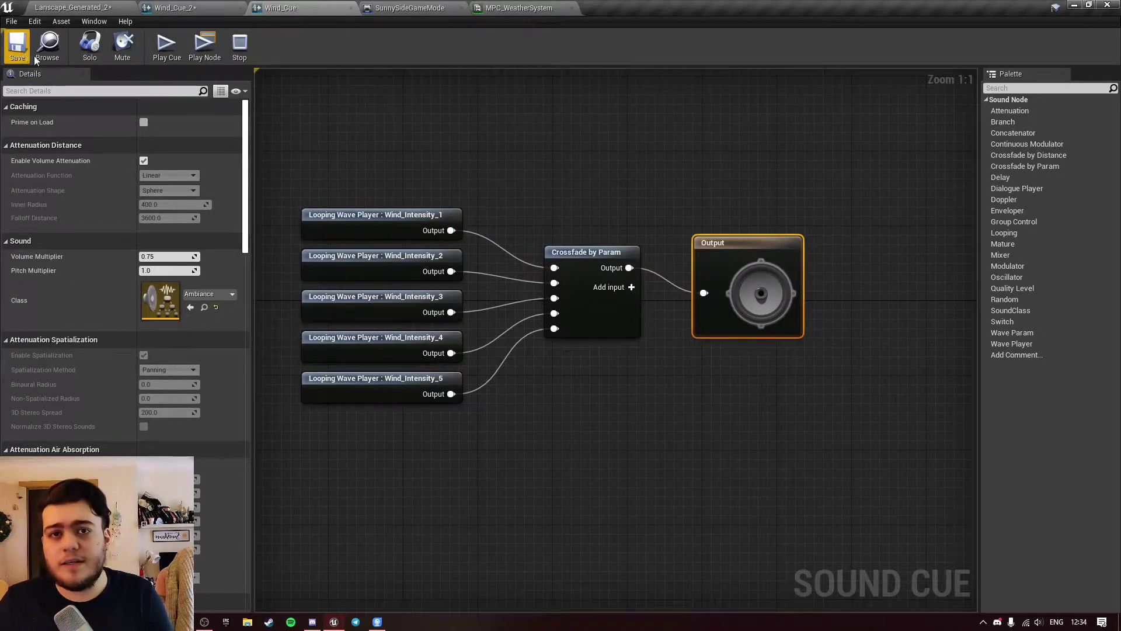
{"action": "left_click", "coordinate": [474, 170]}
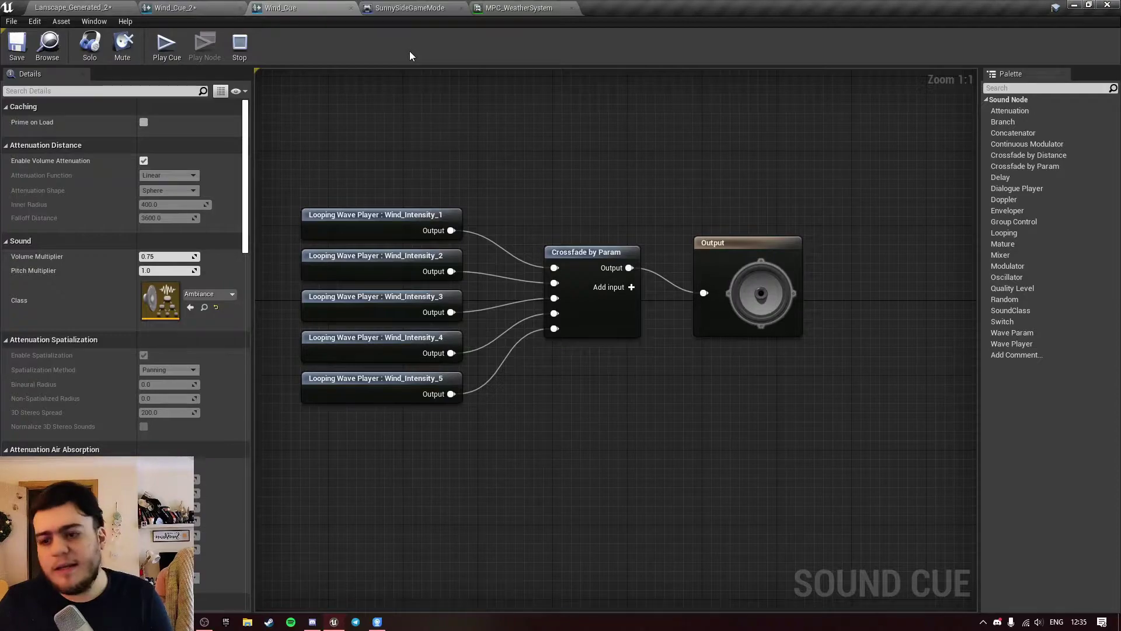
- Switch to SunnySideGameMode and inspect the Wind audio component's settings and the layout of the Wind System graph
{"action": "left_click", "coordinate": [410, 8]}
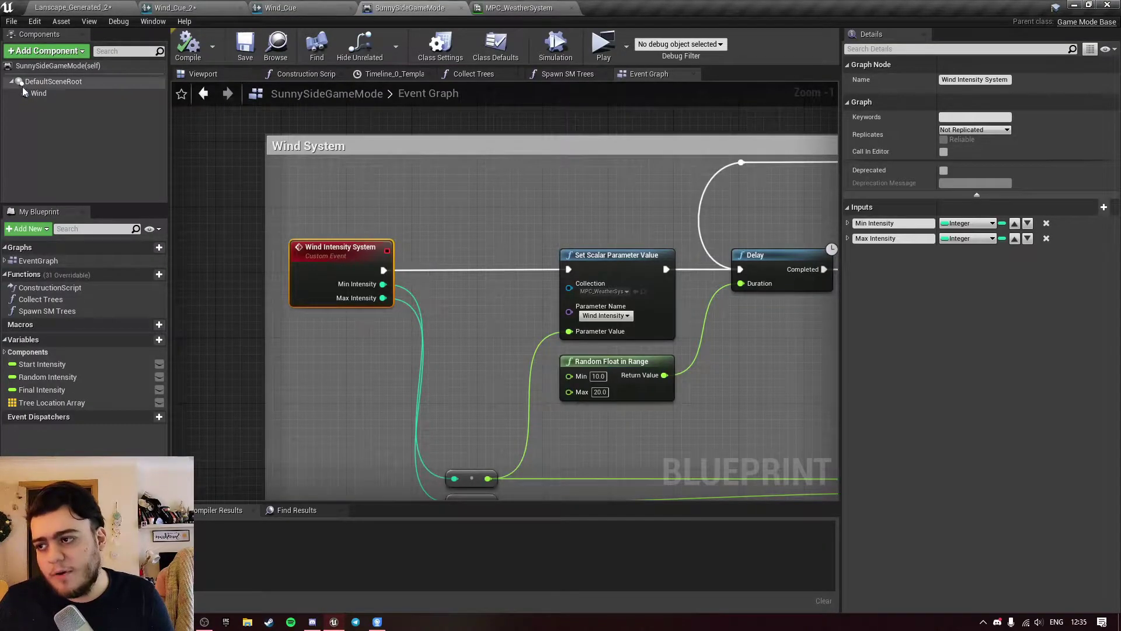
{"action": "left_click", "coordinate": [49, 98]}
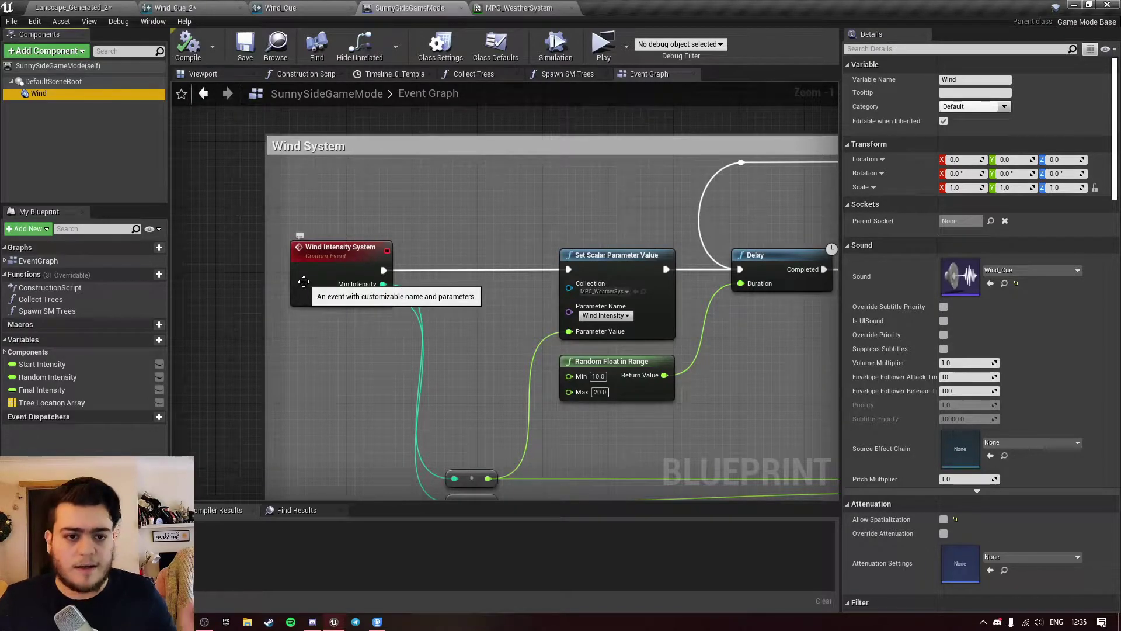
{"action": "scroll", "coordinate": [391, 198], "scroll_direction": "down", "scroll_amount": 4}
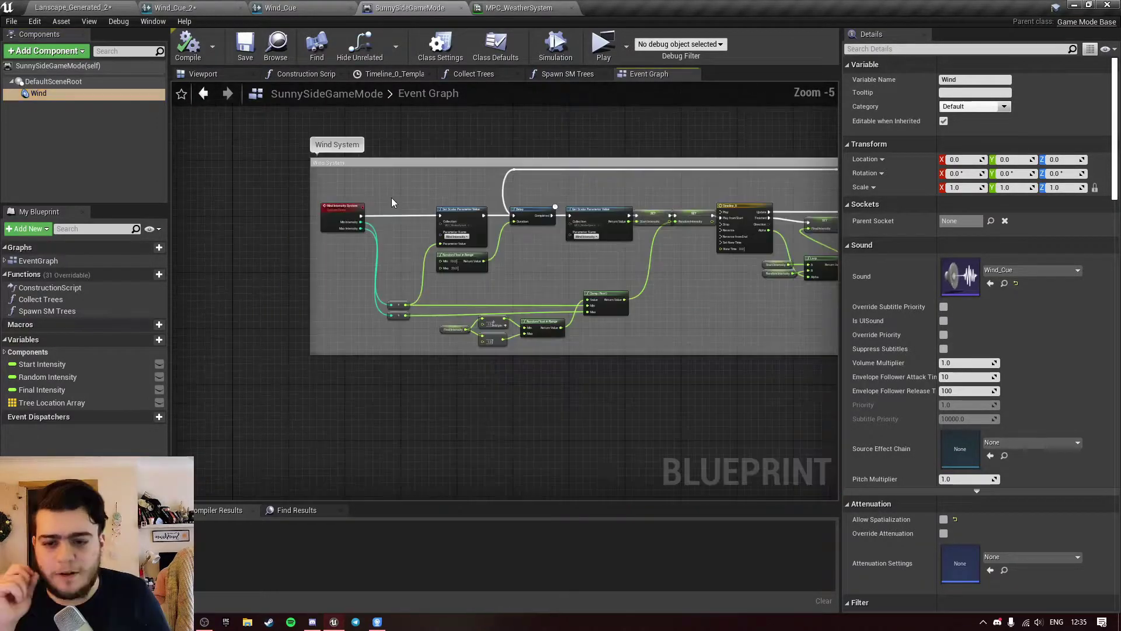
{"action": "scroll", "coordinate": [391, 198], "scroll_direction": "up", "scroll_amount": 1}
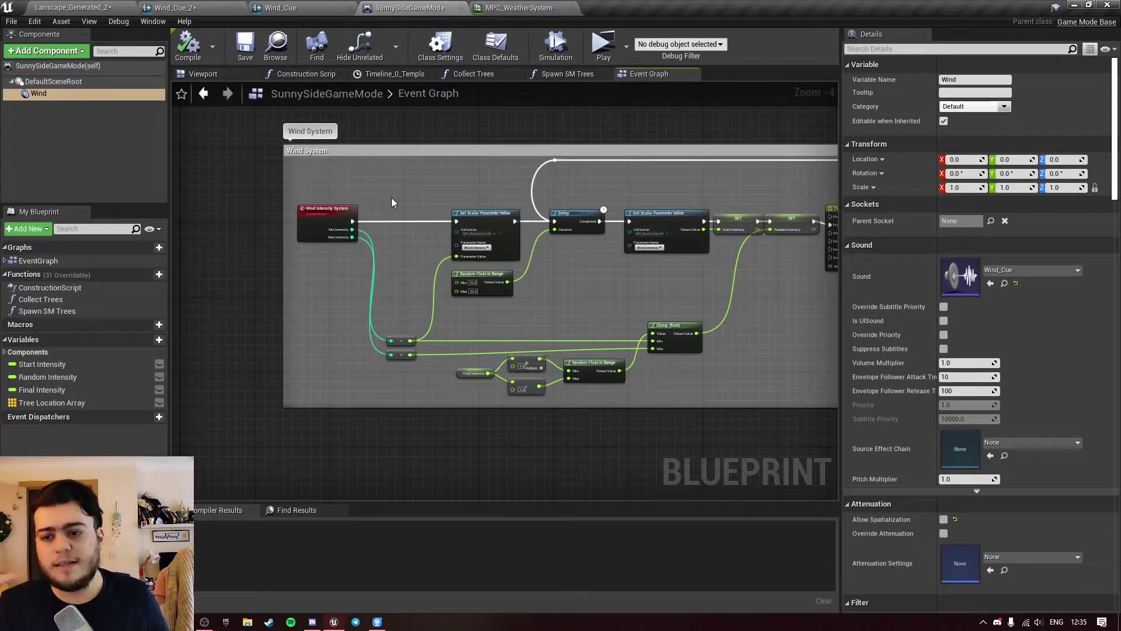
{"action": "scroll", "coordinate": [391, 198], "scroll_direction": "up", "scroll_amount": 3}
{"action": "right_click_drag", "start_coordinate": [361, 278], "coordinate": [422, 285]}
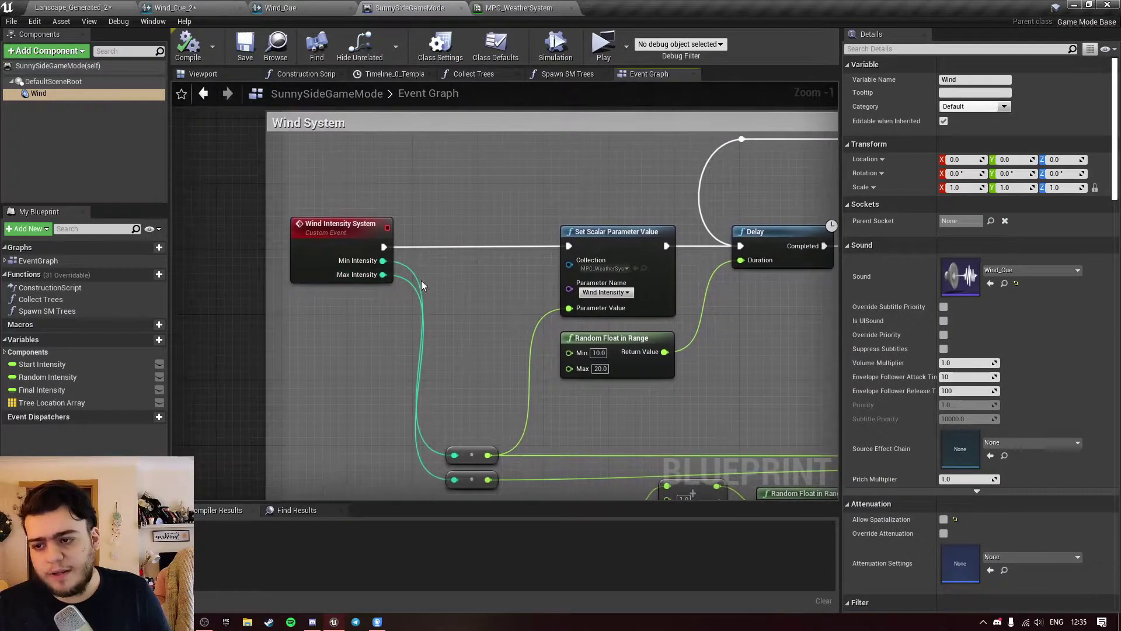
- Examine the Wind Intensity System event's inputs and the parameter names available on the Set Scalar Parameter Value node
{"action": "left_click", "coordinate": [305, 235]}
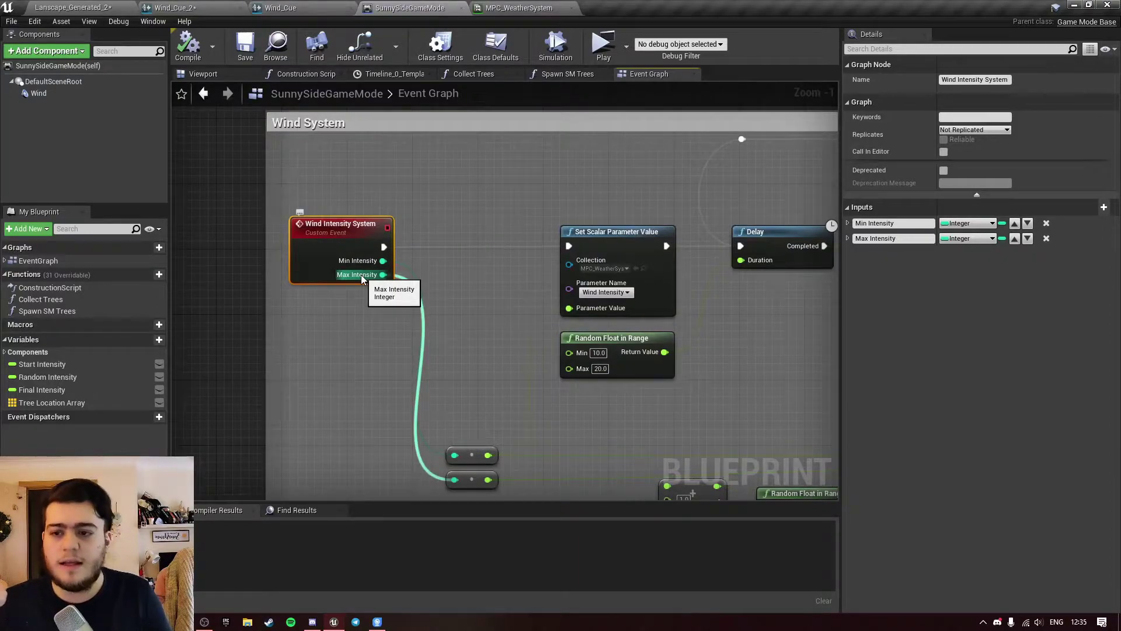
{"action": "left_click", "coordinate": [342, 376]}
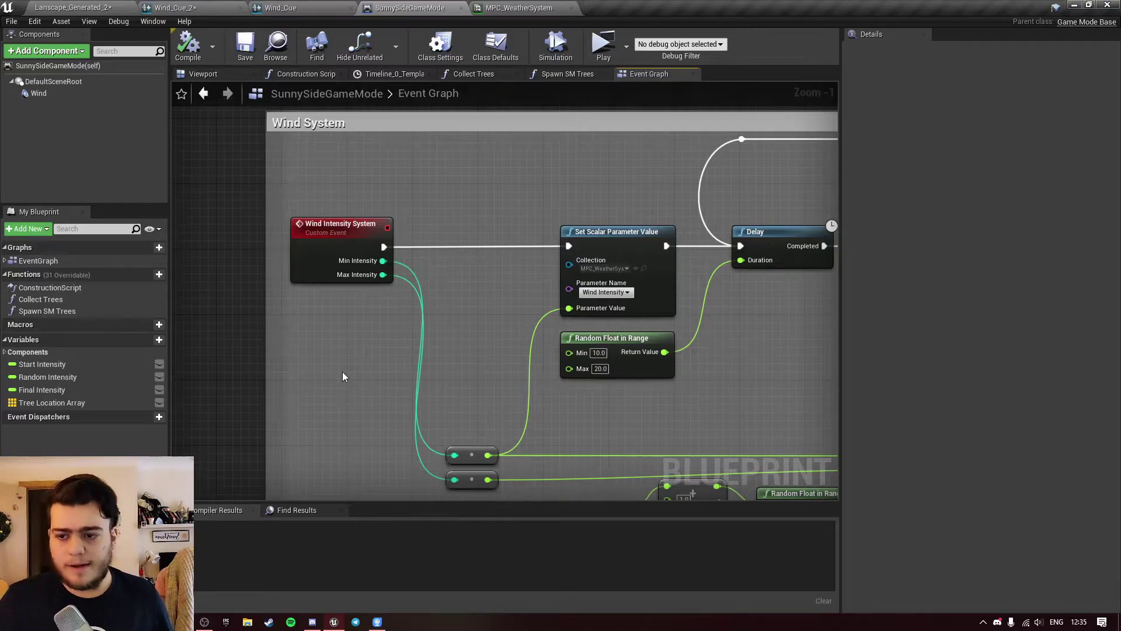
{"action": "left_click", "coordinate": [325, 262]}
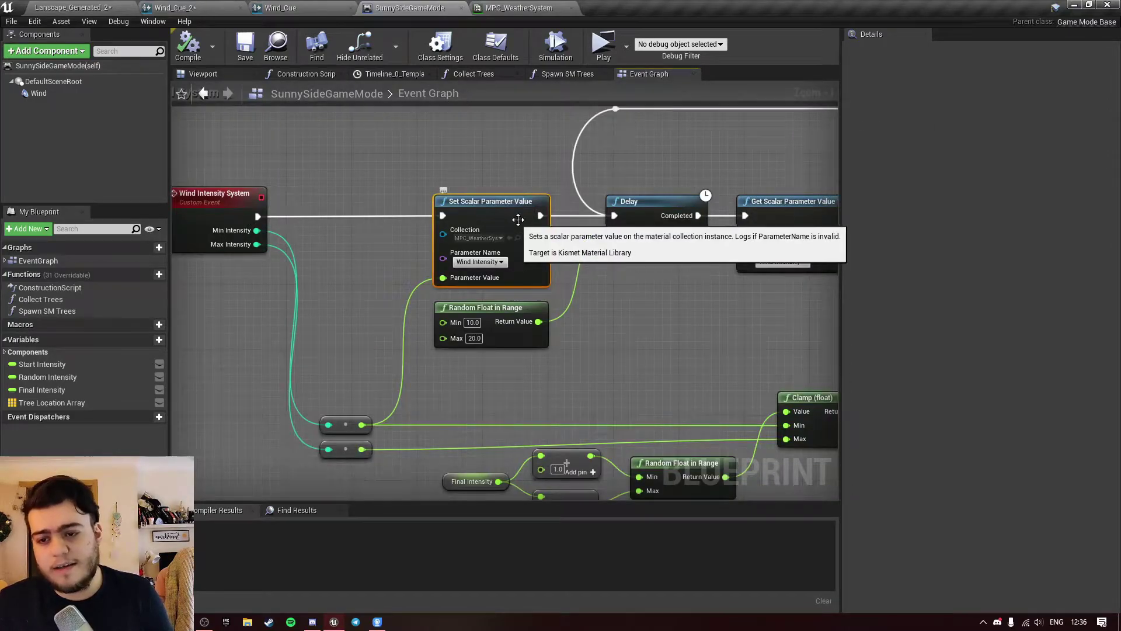
{"action": "left_click", "coordinate": [479, 262]}
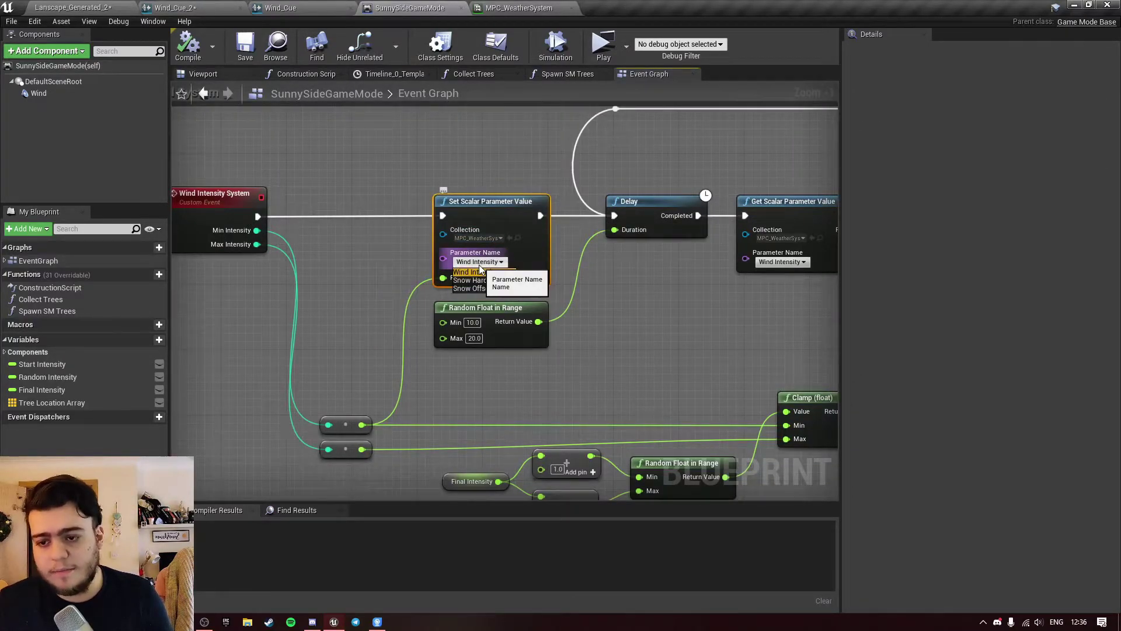
{"action": "left_click", "coordinate": [609, 266]}
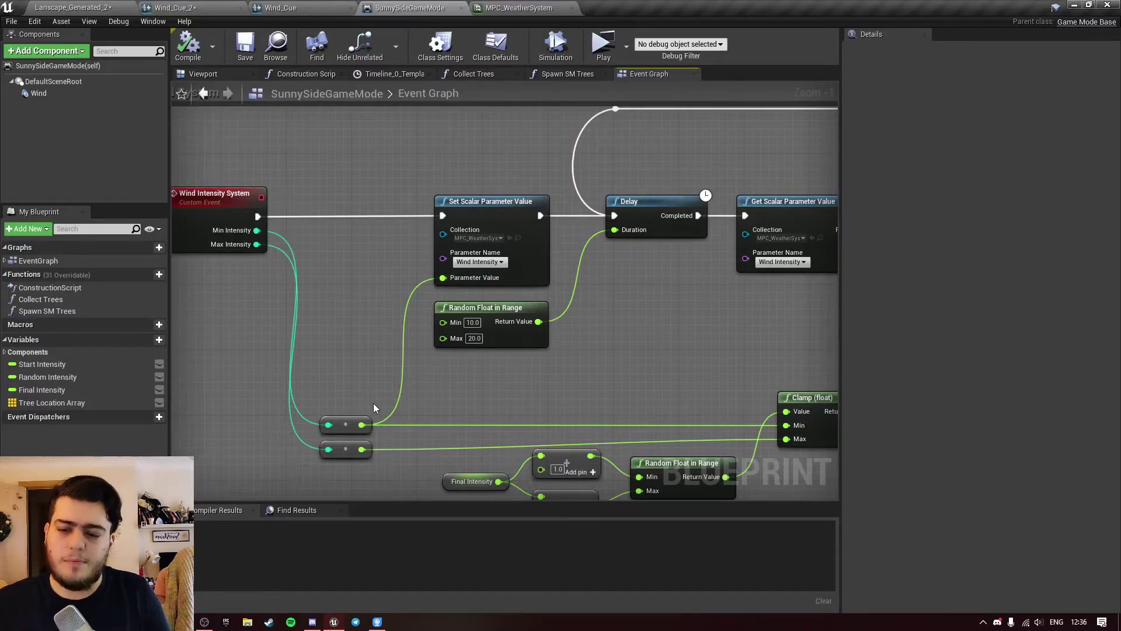
- Move the Get Scalar Parameter Value node slightly closer to the Delay node in the Wind System graph
{"action": "right_click_drag", "start_coordinate": [374, 404], "coordinate": [311, 399]}
{"action": "right_click_drag", "start_coordinate": [620, 220], "coordinate": [550, 253]}
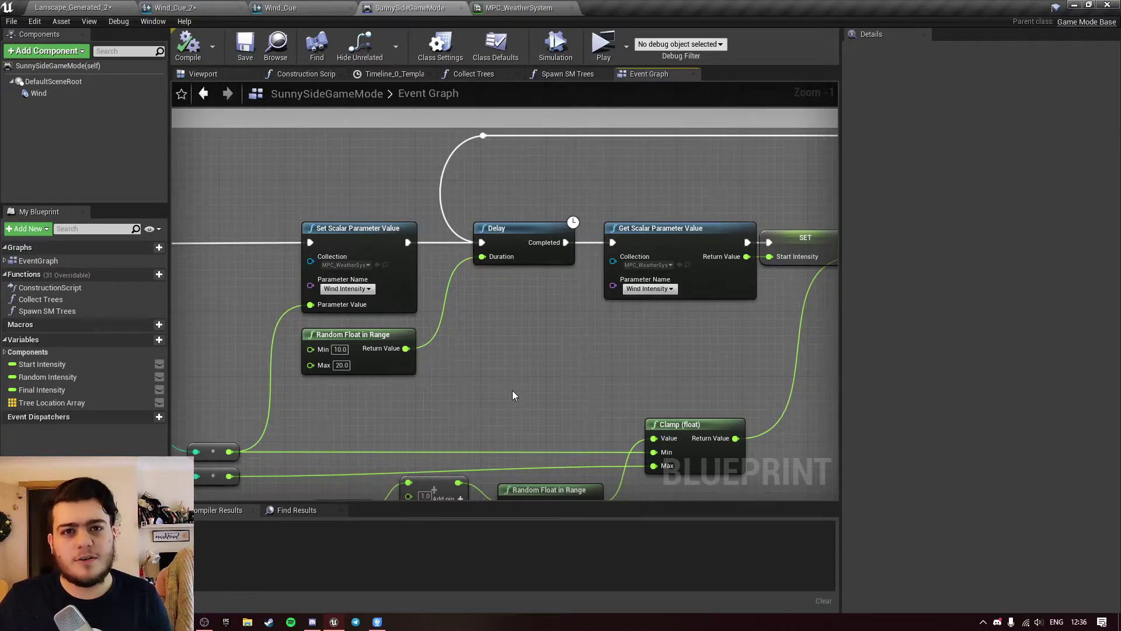
{"action": "right_click_drag", "start_coordinate": [513, 396], "coordinate": [389, 400]}
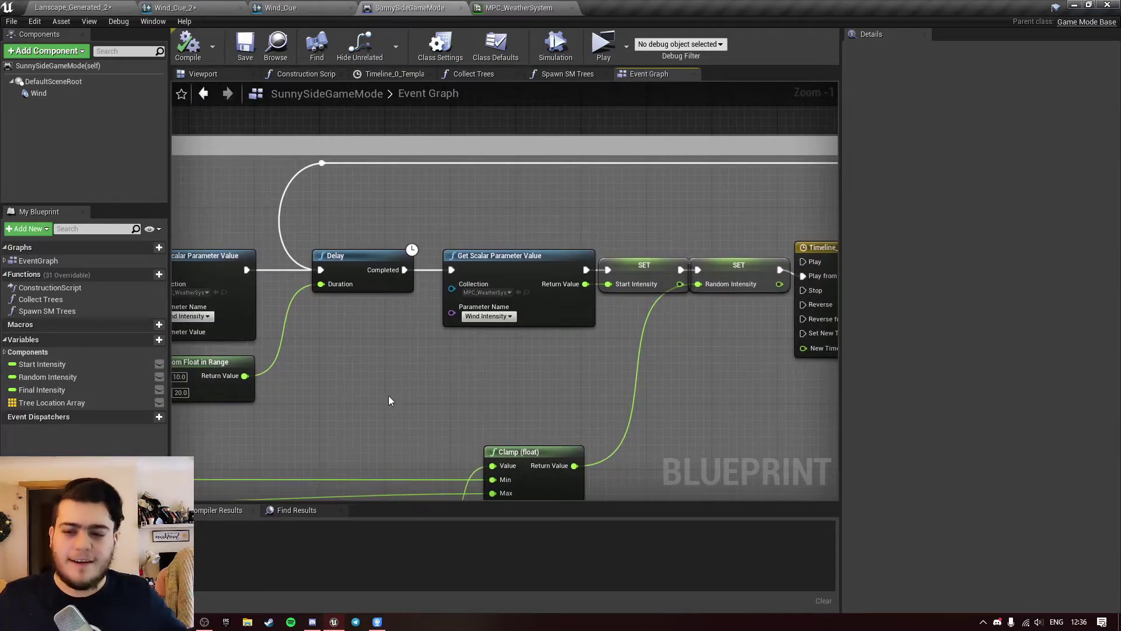
{"action": "left_click_drag", "start_coordinate": [521, 267], "coordinate": [505, 267]}
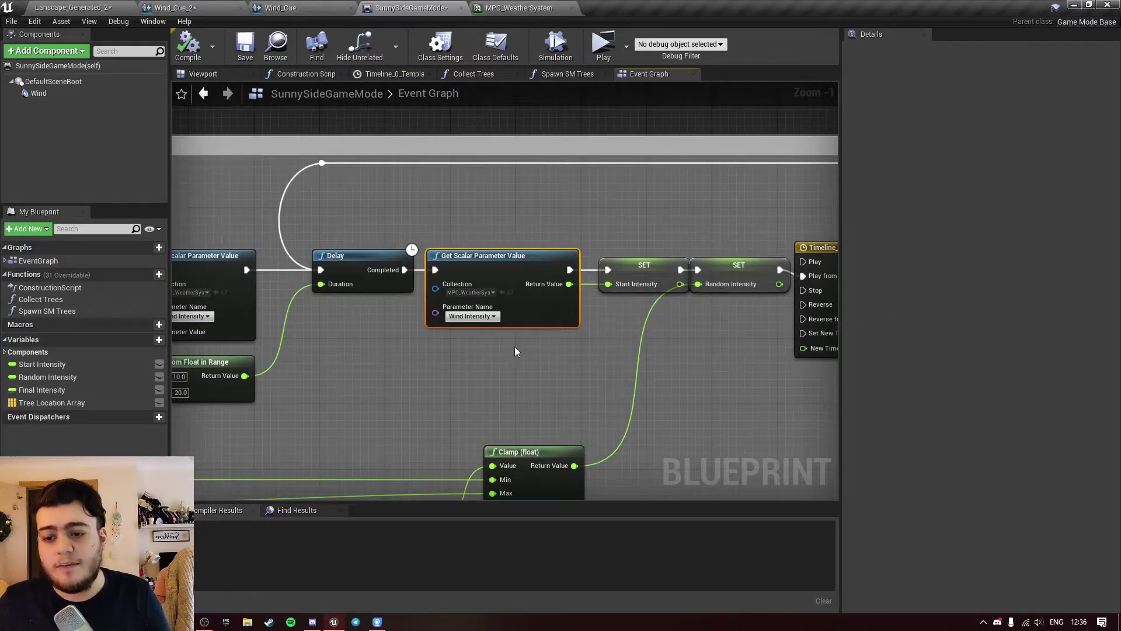
- Review the Start Intensity setter node and the details of the Start Intensity, Random Intensity and Final Intensity variables
{"action": "right_click_drag", "start_coordinate": [580, 374], "coordinate": [436, 349]}
{"action": "left_click", "coordinate": [509, 258]}
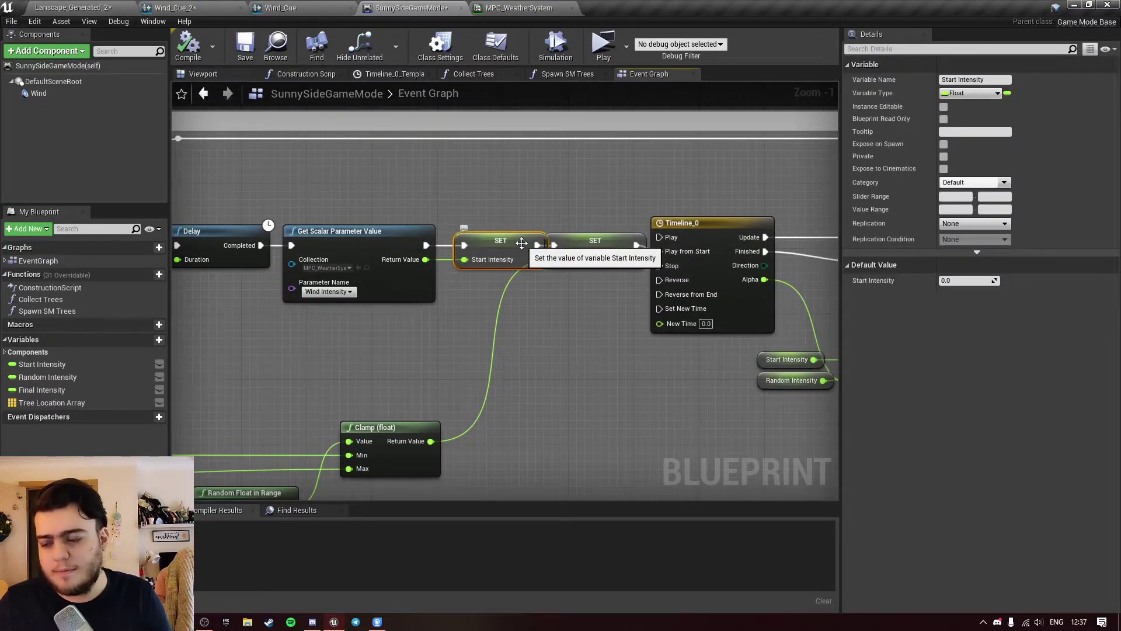
{"action": "left_click", "coordinate": [33, 364]}
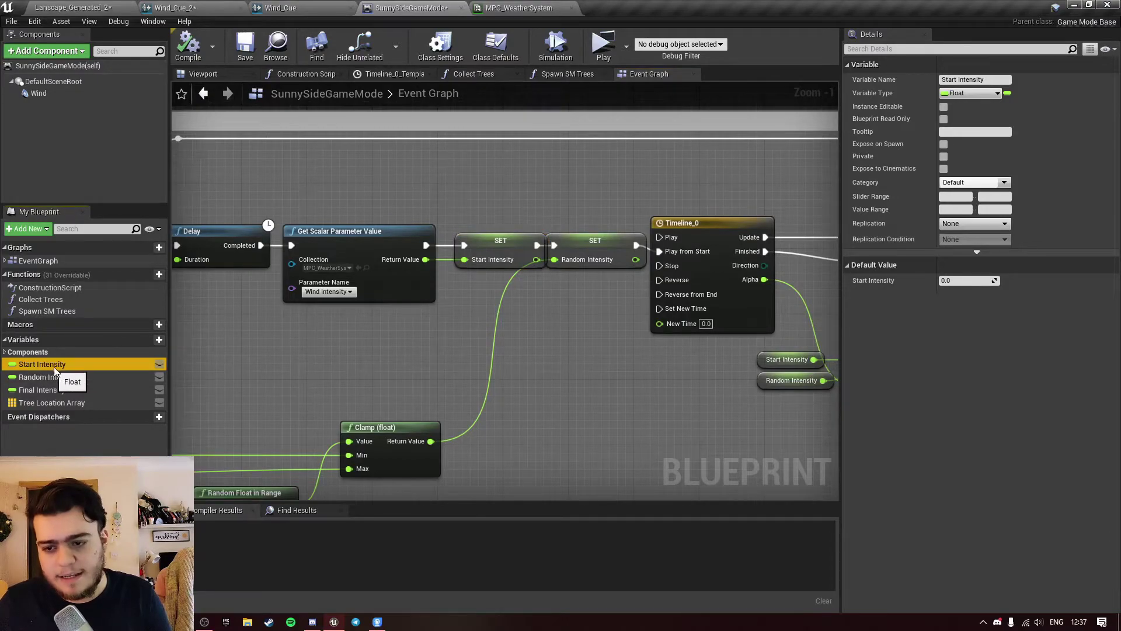
{"action": "left_click", "coordinate": [89, 377]}
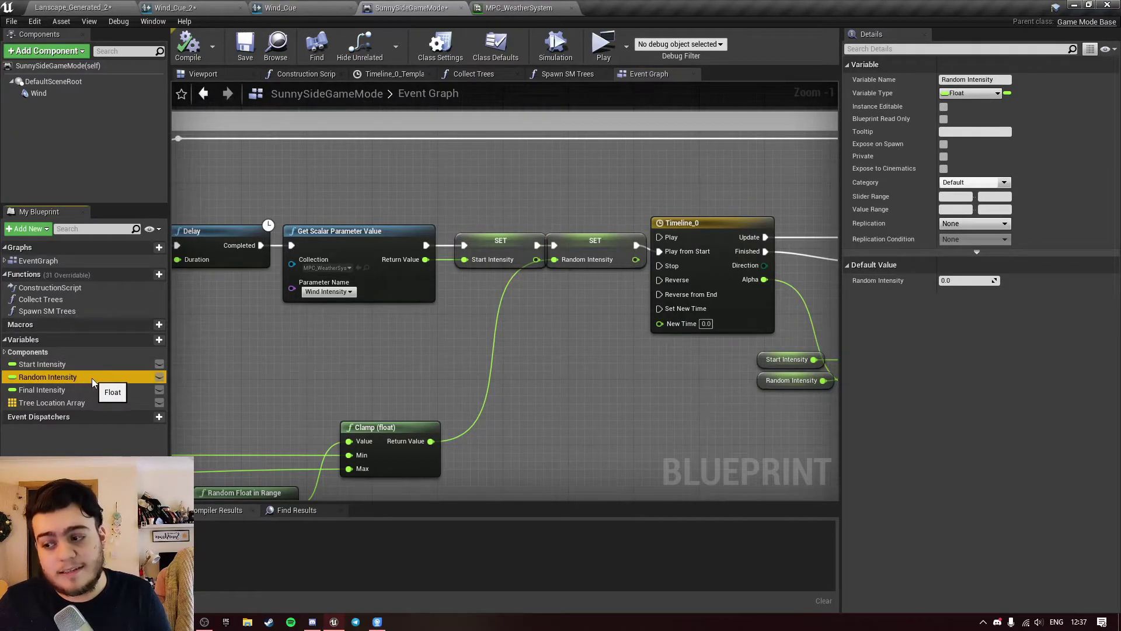
{"action": "left_click", "coordinate": [96, 391]}
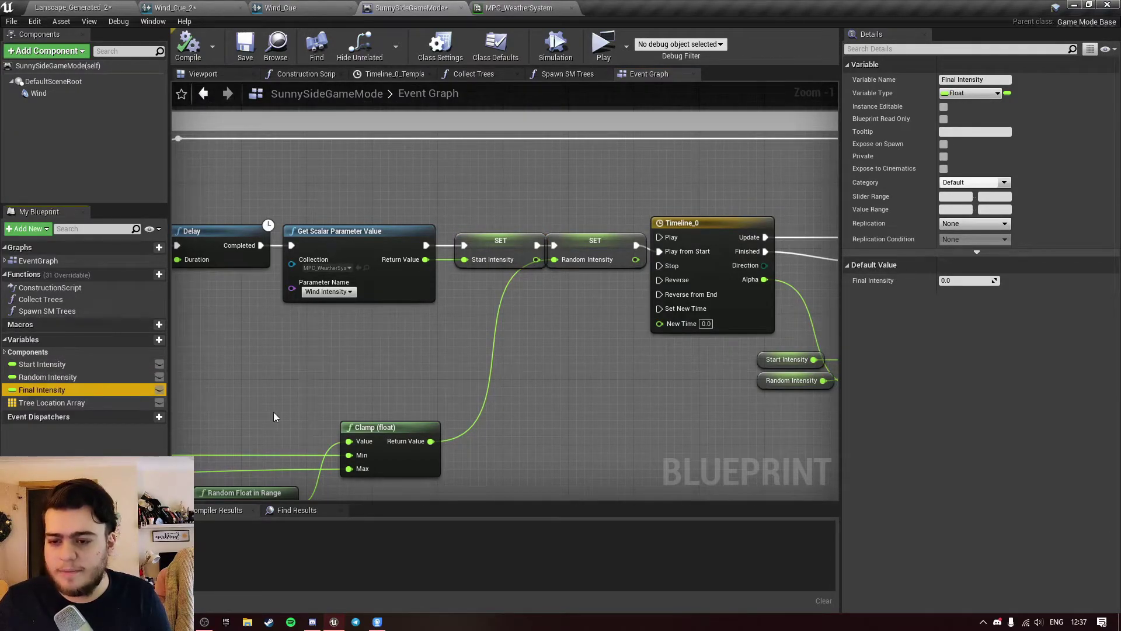
- Trace how Final Intensity passes through the add and subtract nodes, Random Float in Range and Clamp into the Random Intensity setter
{"action": "right_click_drag", "start_coordinate": [391, 413], "coordinate": [513, 353]}
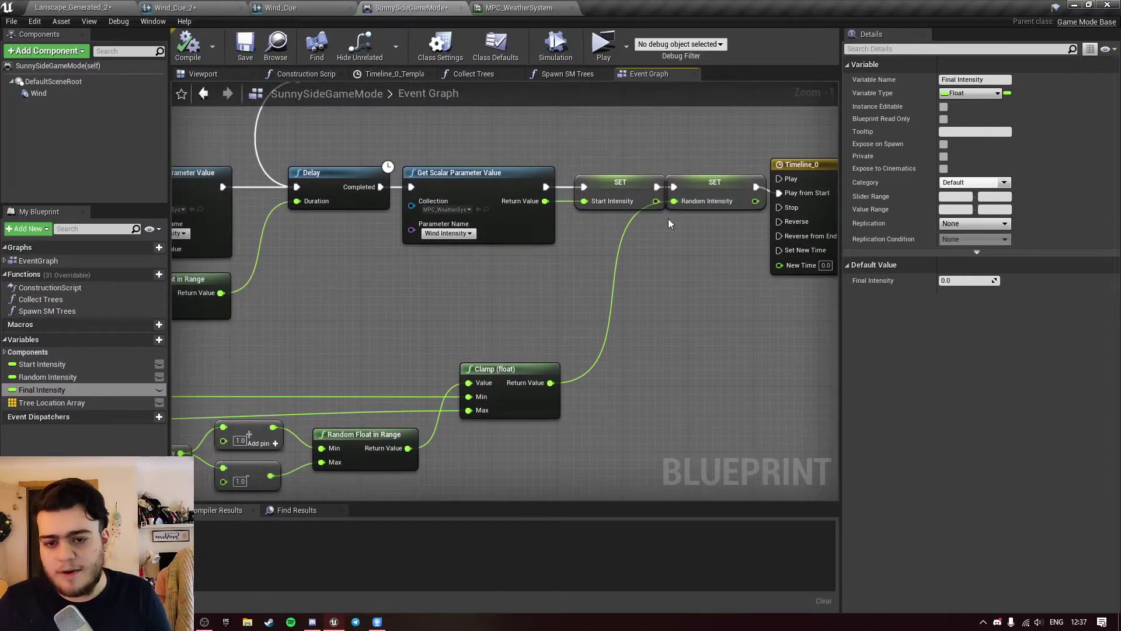
{"action": "right_click_drag", "start_coordinate": [448, 430], "coordinate": [638, 341]}
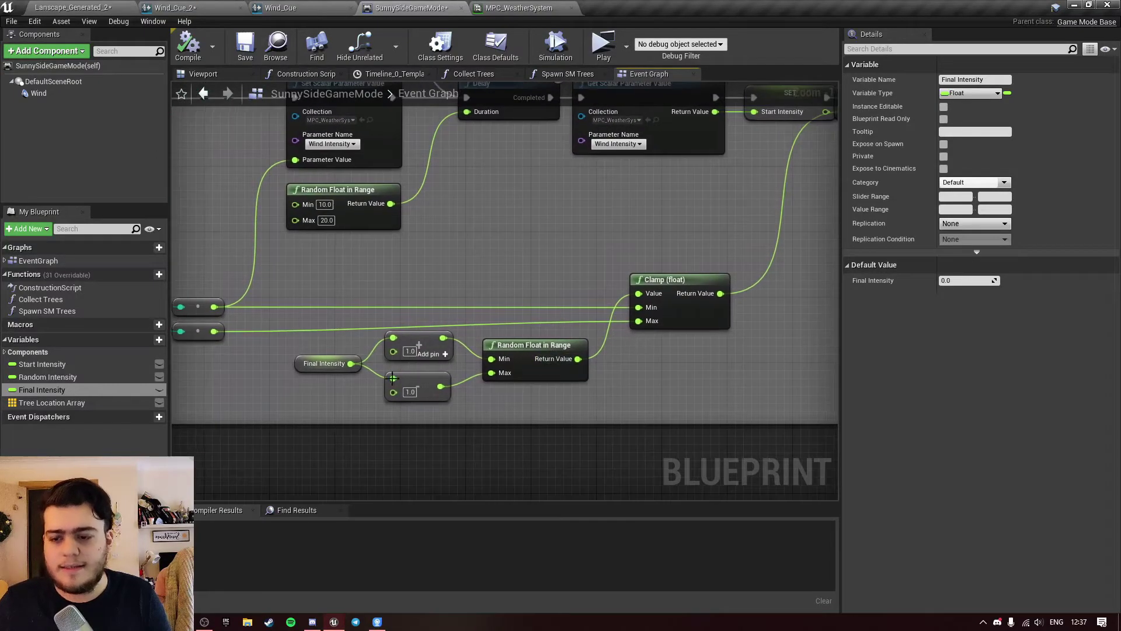
{"action": "left_click", "coordinate": [321, 368]}
{"action": "right_click_drag", "start_coordinate": [688, 214], "coordinate": [195, 340]}
{"action": "right_click_drag", "start_coordinate": [268, 384], "coordinate": [744, 250]}
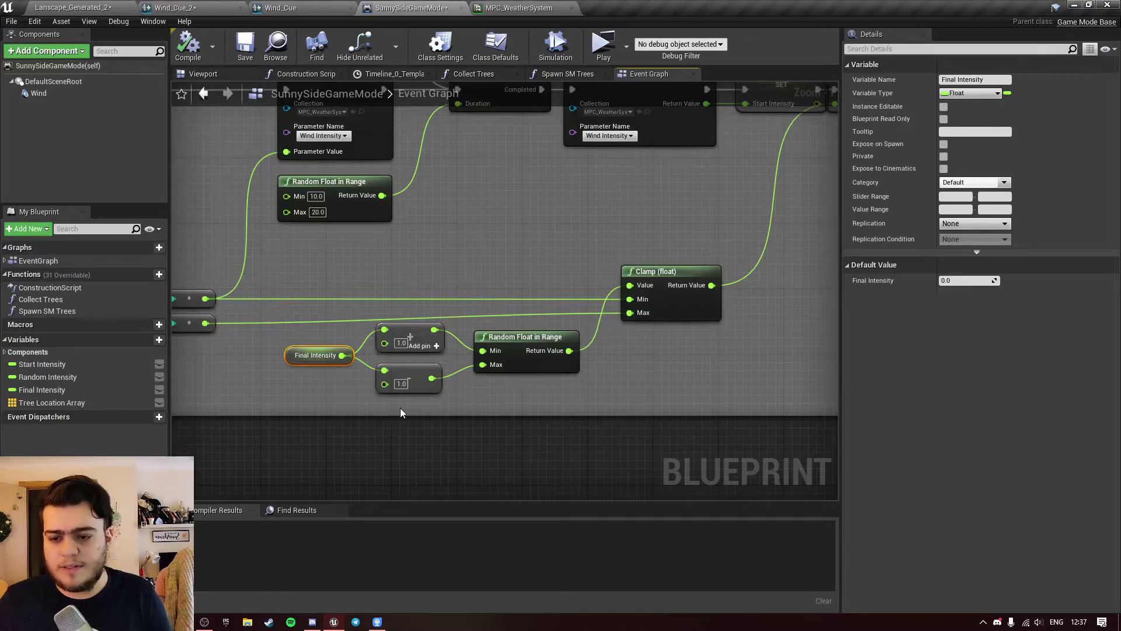
{"action": "right_click_drag", "start_coordinate": [173, 295], "coordinate": [262, 309]}
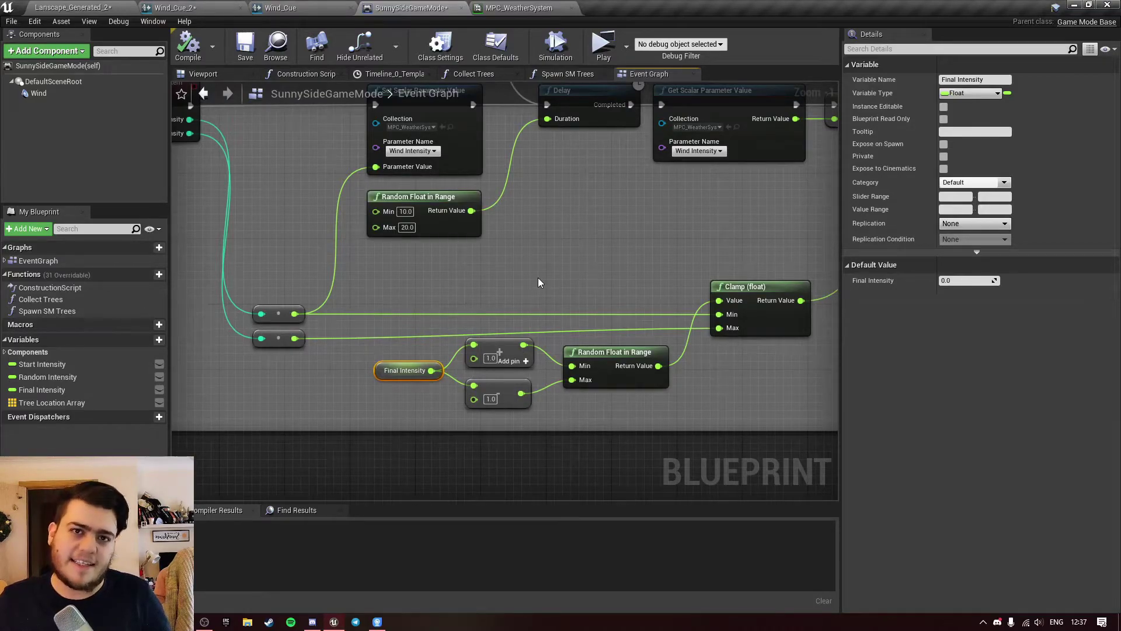
{"action": "right_click_drag", "start_coordinate": [538, 278], "coordinate": [183, 375]}
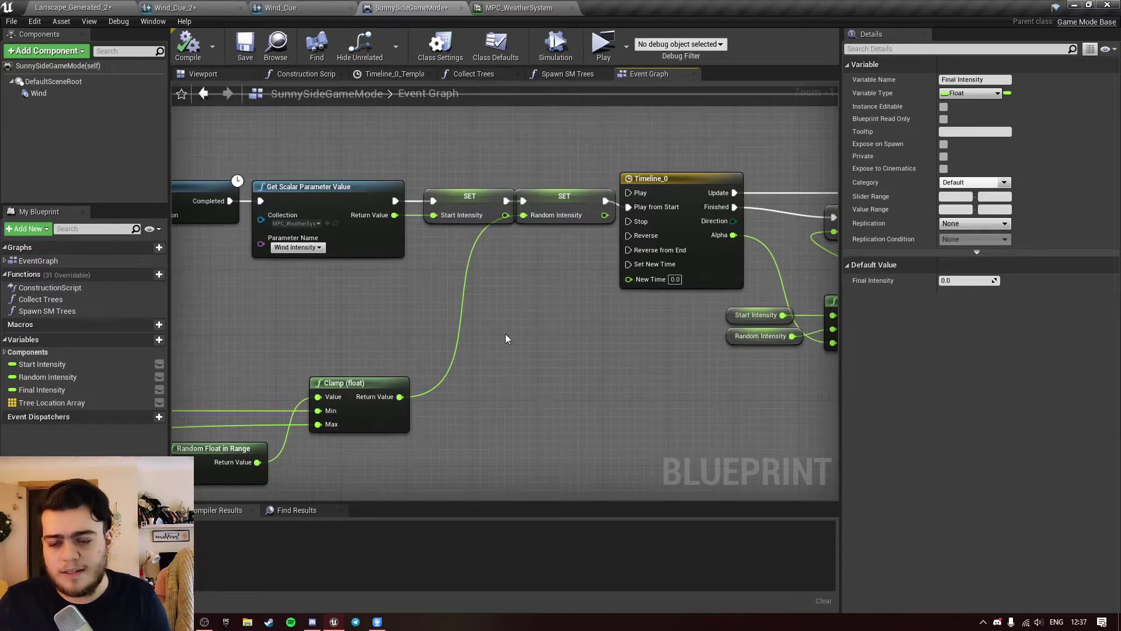
- Review the Random Intensity variable and the Random Float in Range node that feeds the Clamp node
{"action": "left_click", "coordinate": [38, 379]}
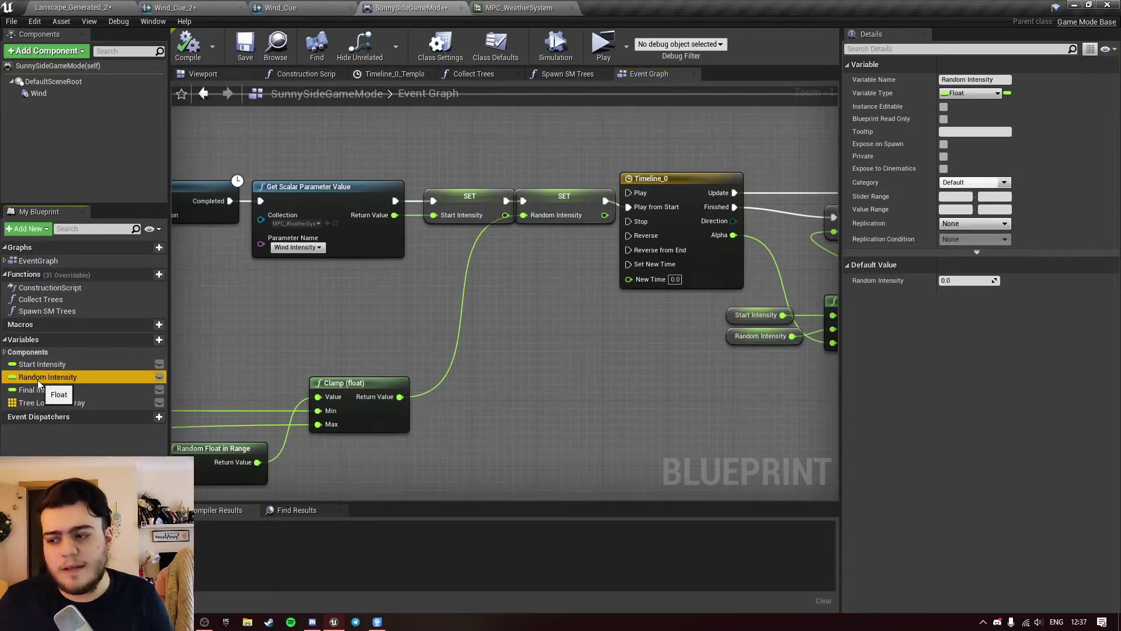
{"action": "right_click_drag", "start_coordinate": [403, 365], "coordinate": [589, 277]}
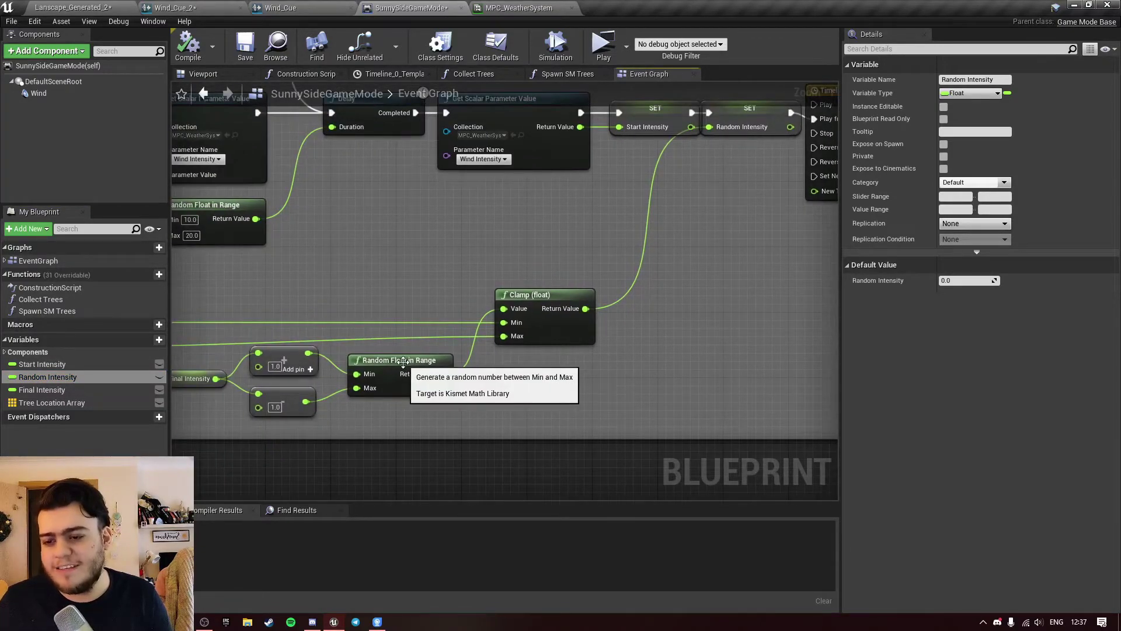
{"action": "left_click", "coordinate": [404, 362]}
- Inspect the Alpha curve of Timeline_0 and return to the Event Graph
{"action": "right_click_drag", "start_coordinate": [726, 296], "coordinate": [532, 338]}
{"action": "right_click_drag", "start_coordinate": [385, 344], "coordinate": [250, 337]}
{"action": "left_click", "coordinate": [700, 300]}
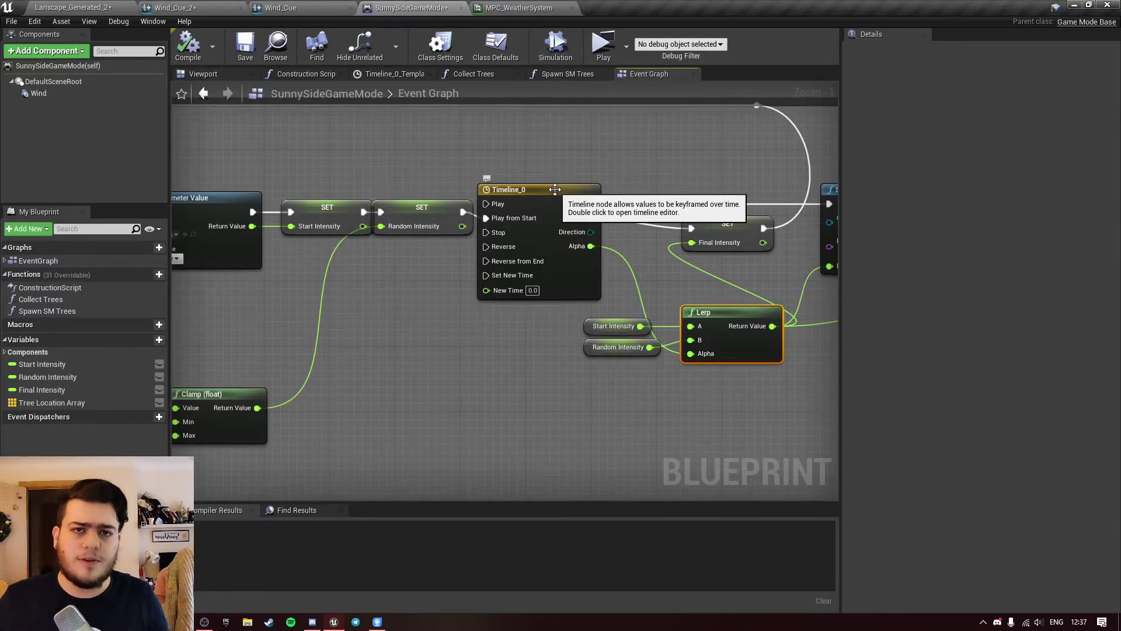
{"action": "double_click", "coordinate": [555, 190]}
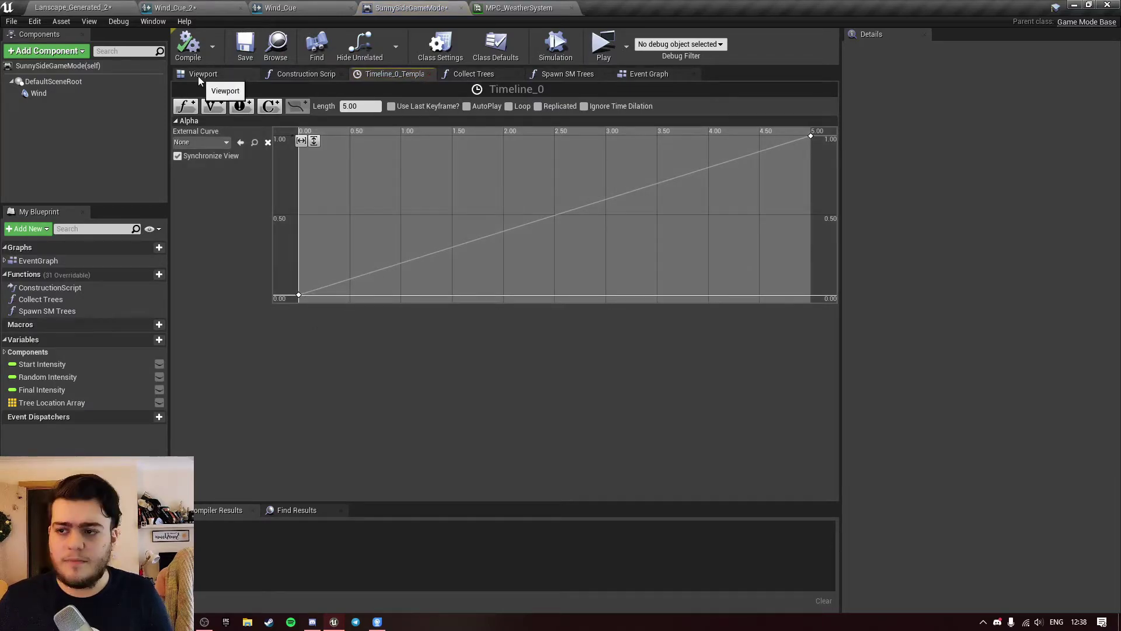
{"action": "left_click", "coordinate": [649, 73]}
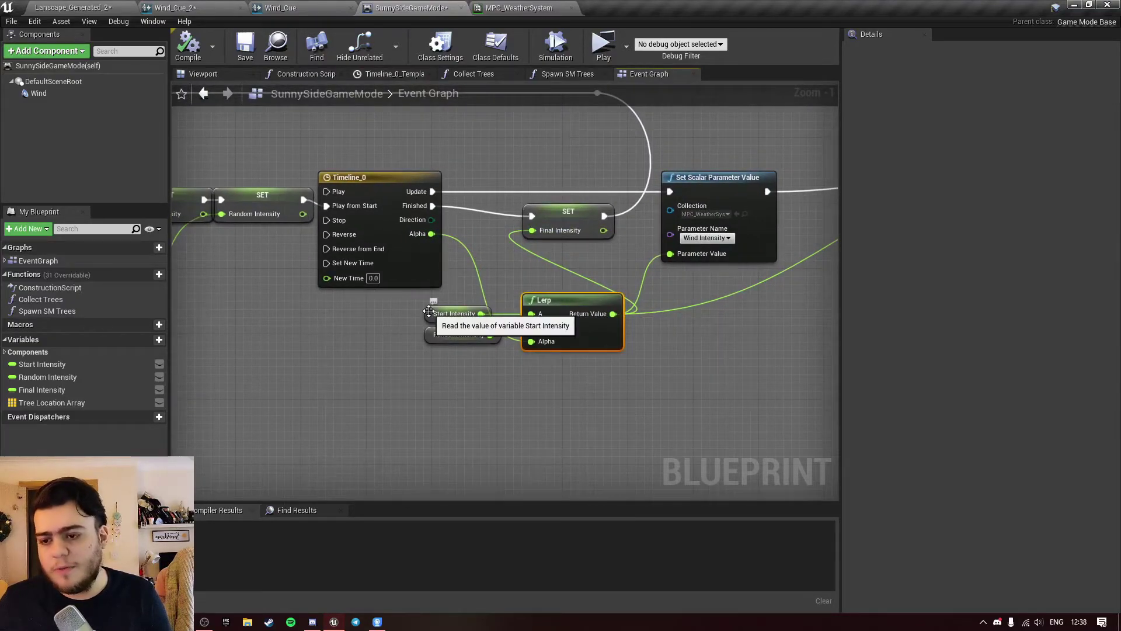
- Review the Lerp node's Start Intensity and Random Intensity inputs and its links to the Final Intensity setter and Set Scalar Parameter Value
{"action": "left_click", "coordinate": [449, 314]}
{"action": "left_click", "coordinate": [428, 338]}
{"action": "right_click_drag", "start_coordinate": [220, 416], "coordinate": [457, 370]}
{"action": "right_click_drag", "start_coordinate": [319, 406], "coordinate": [506, 390]}
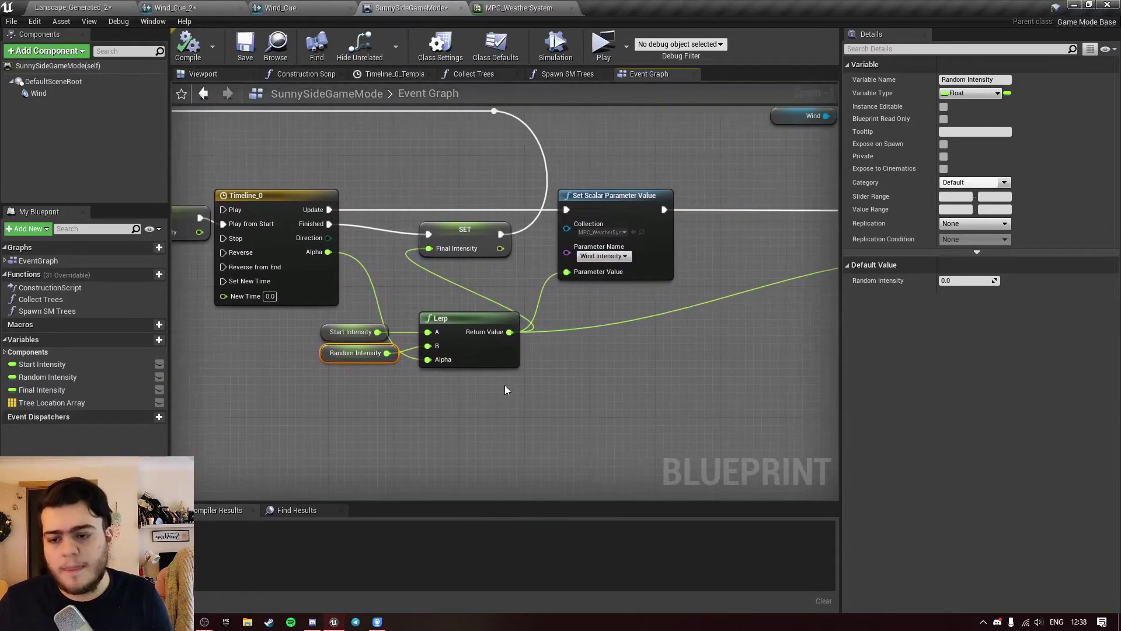
{"action": "left_click", "coordinate": [451, 240]}
{"action": "left_click", "coordinate": [587, 383]}
{"action": "right_click_drag", "start_coordinate": [536, 315], "coordinate": [525, 320]}
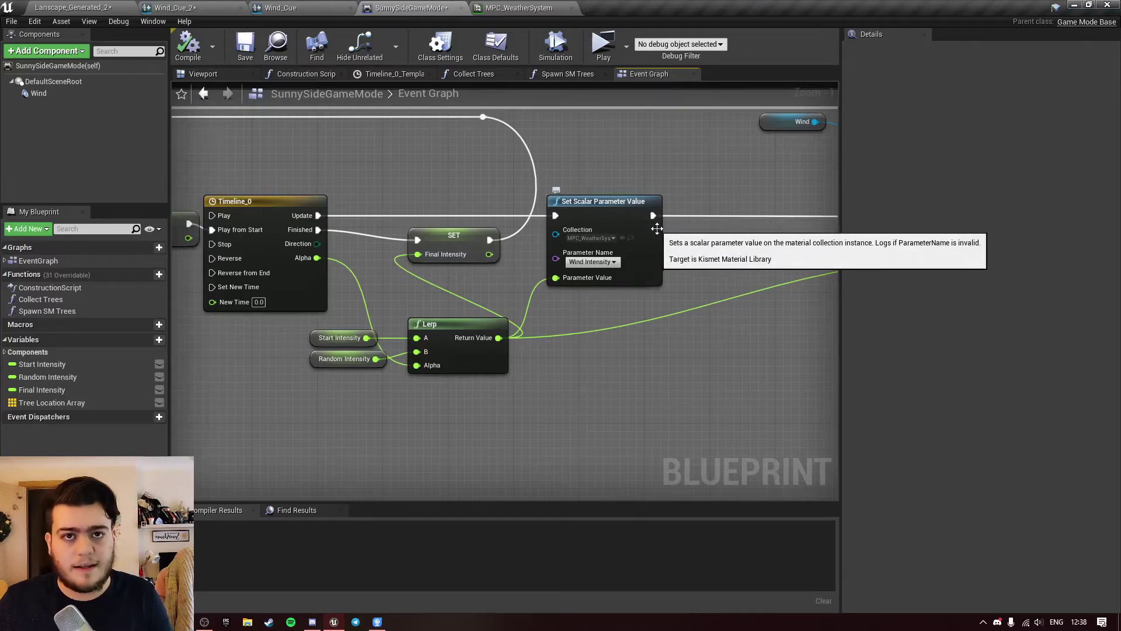
{"action": "right_click_drag", "start_coordinate": [672, 248], "coordinate": [657, 272]}
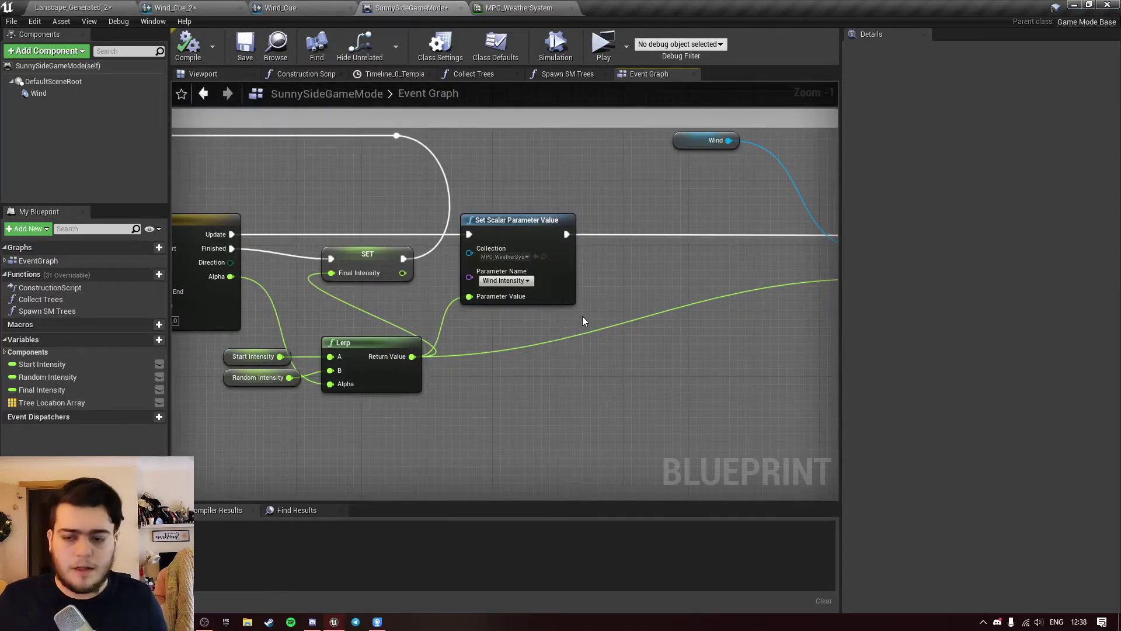
- Move the Wind reference node slightly down towards the execution line, and check the Wind component and the Set Float Parameter node
{"action": "right_click_drag", "start_coordinate": [583, 317], "coordinate": [419, 246]}
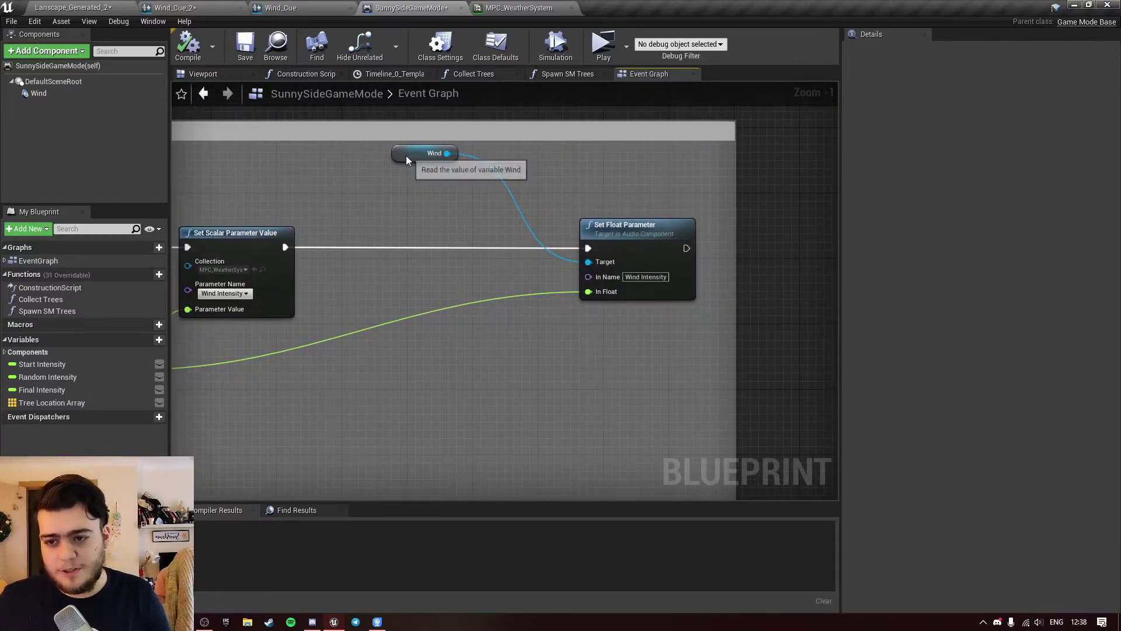
{"action": "left_click_drag", "start_coordinate": [407, 159], "coordinate": [407, 176]}
{"action": "left_click", "coordinate": [38, 93]}
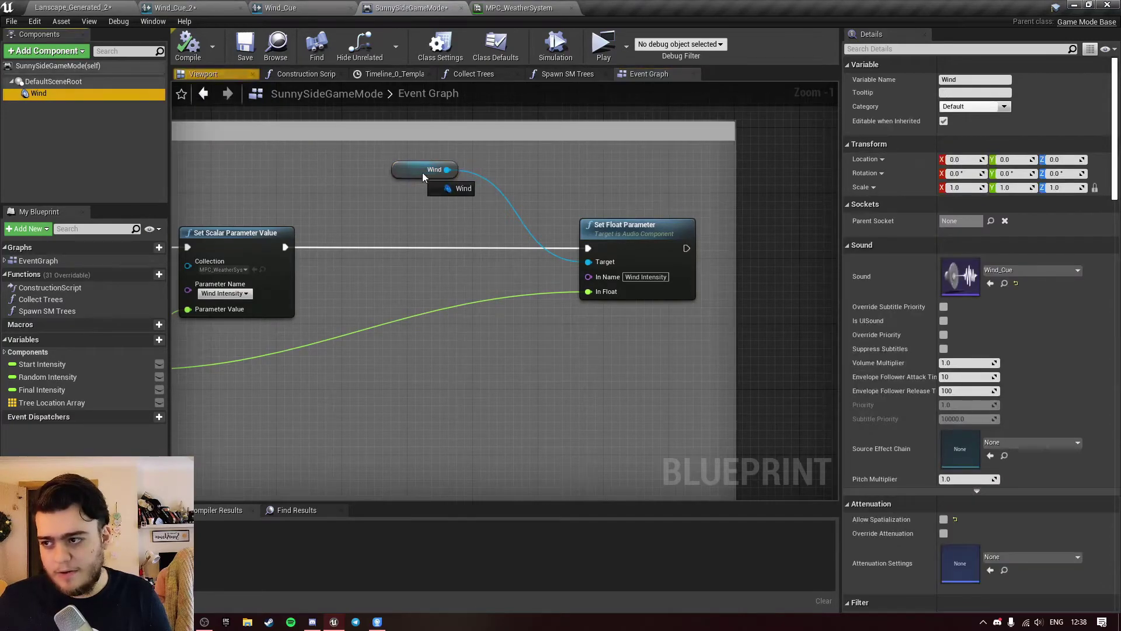
{"action": "left_click", "coordinate": [652, 228]}
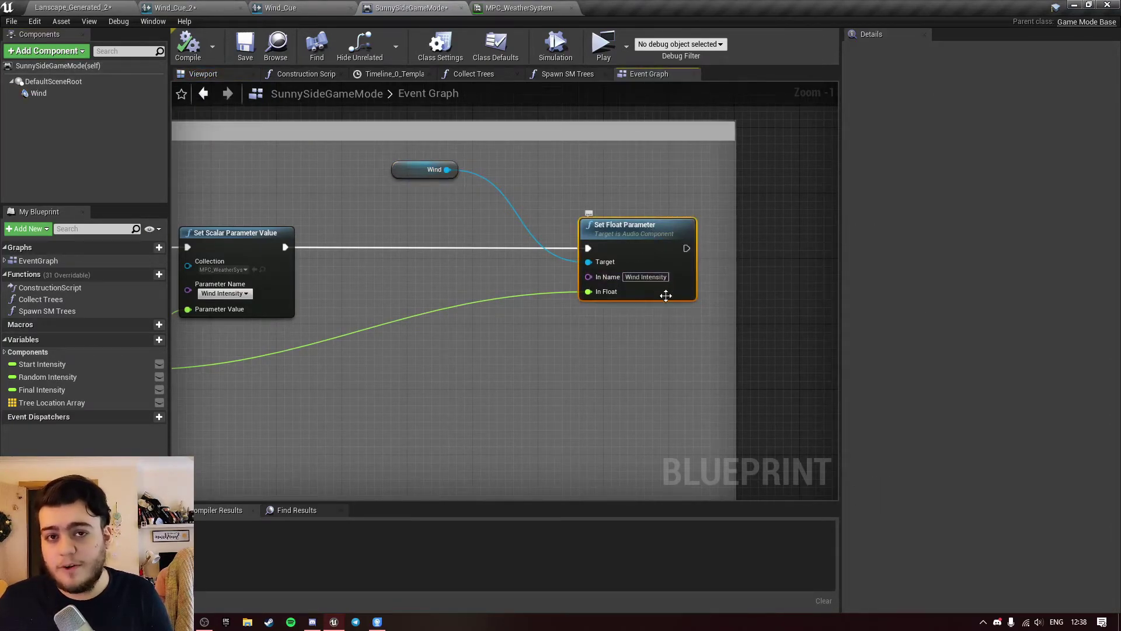
{"action": "left_click", "coordinate": [524, 289]}
- Add an extra input to the Crossfade by Param node in Wind_Cue and delete it again
{"action": "left_click", "coordinate": [199, 6]}
{"action": "left_click", "coordinate": [297, 6]}
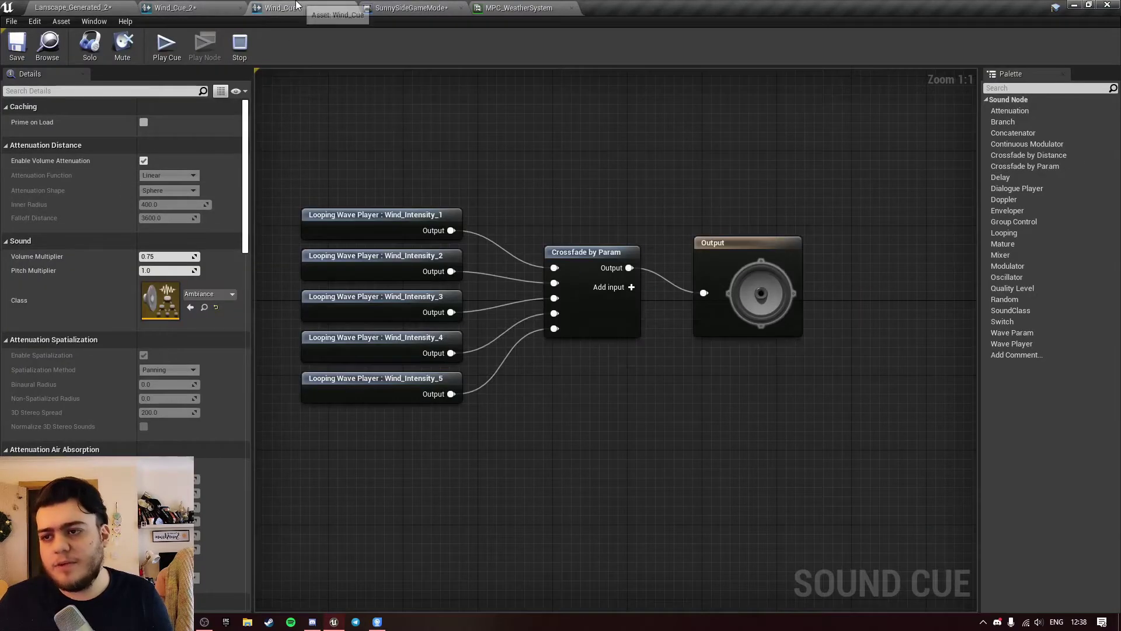
{"action": "left_click", "coordinate": [631, 287]}
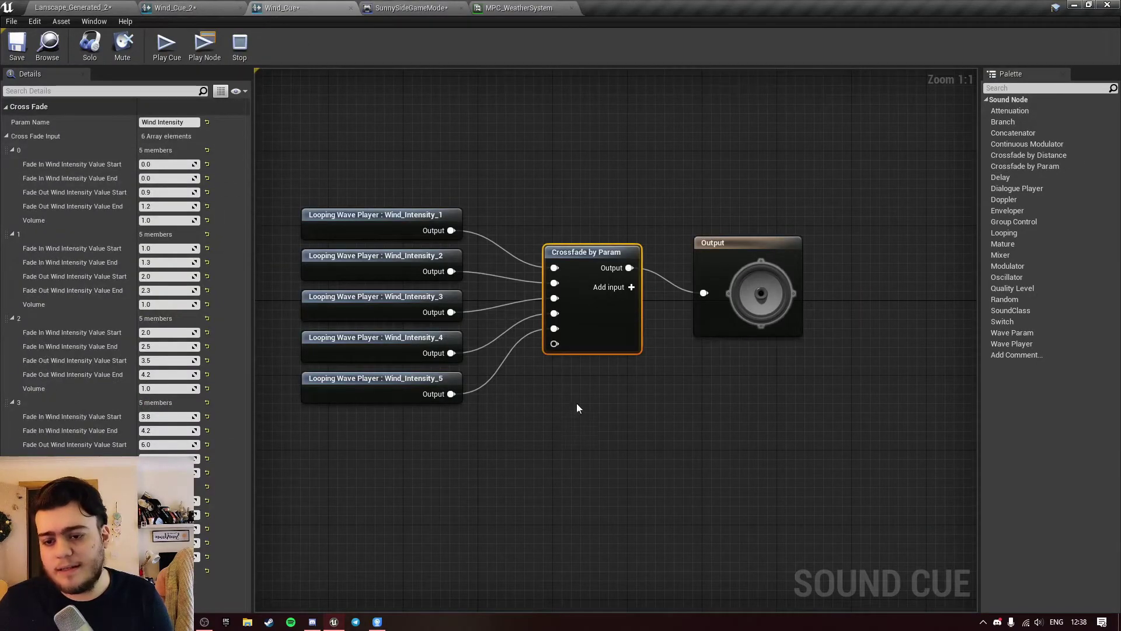
{"action": "right_click", "coordinate": [555, 344]}
{"action": "left_click", "coordinate": [608, 349]}
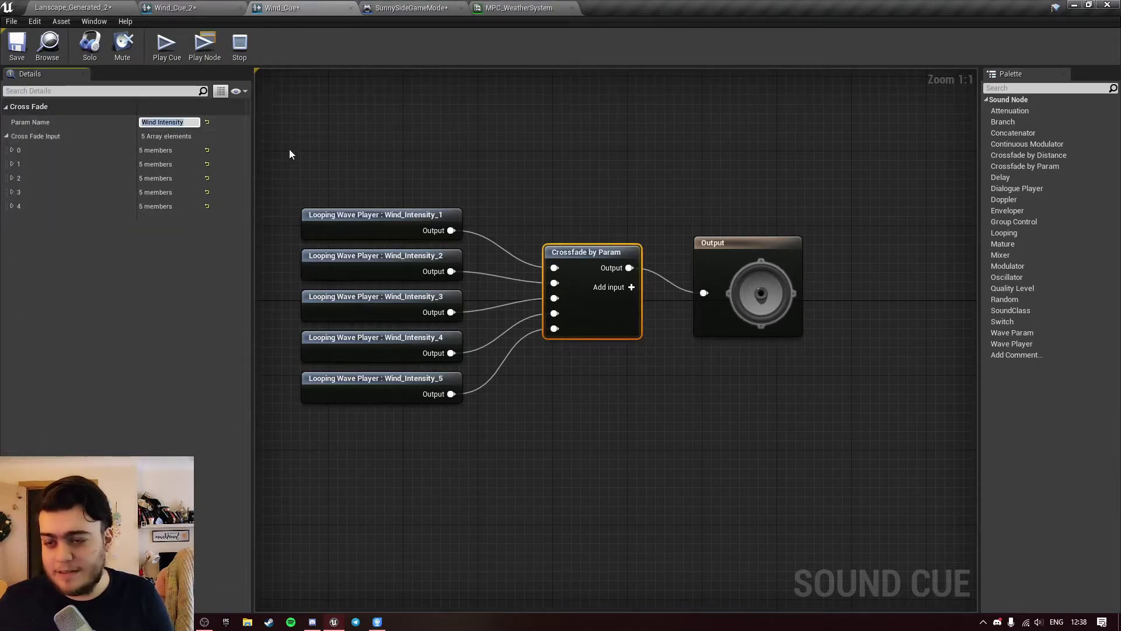
- Return to SunnySideGameMode and check how the Lerp result feeds Set Scalar Parameter Value and Set Float Parameter
{"action": "left_click", "coordinate": [412, 8]}
{"action": "right_click_drag", "start_coordinate": [640, 291], "coordinate": [760, 268]}
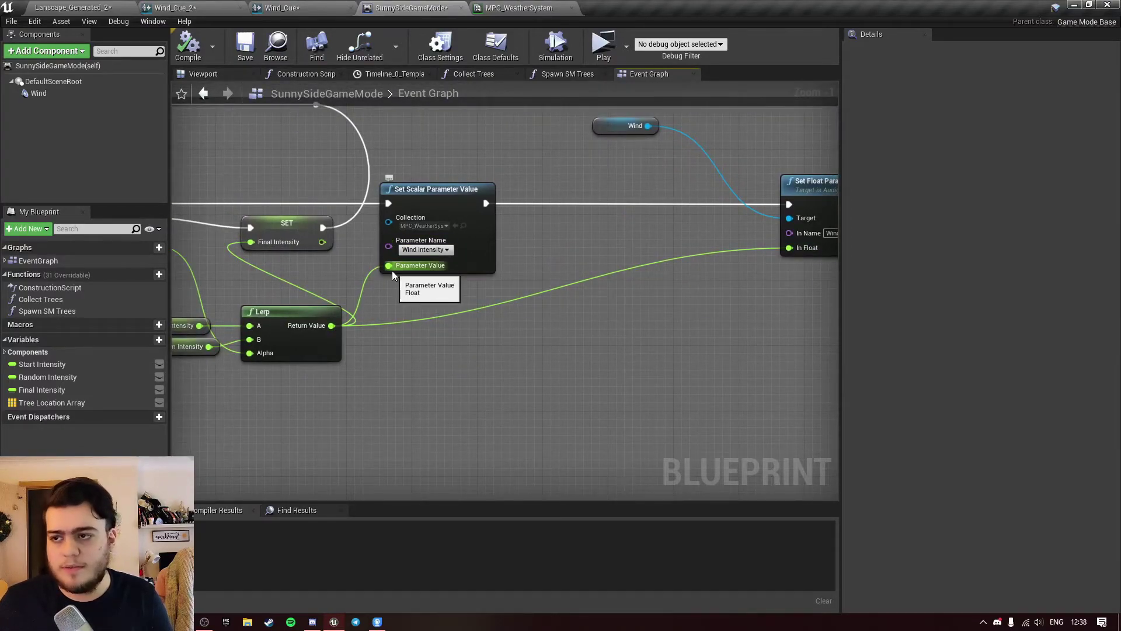
- Switch to the Lanscape_Generated_2 level and look around the game preview to observe the wind system running
{"action": "left_click", "coordinate": [131, 9]}
{"action": "right_click_drag", "start_coordinate": [353, 118], "coordinate": [66, 136]}
{"action": "key", "text": "w"}
{"action": "key", "text": "w"}
{"action": "left_click", "coordinate": [205, 622]}
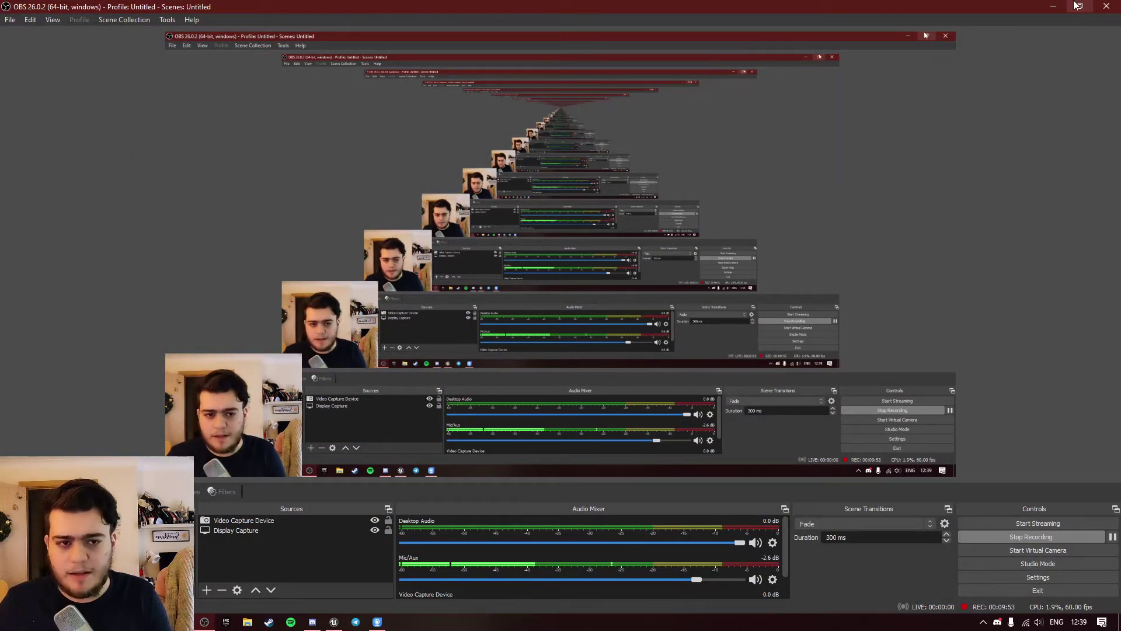
{"action": "left_click", "coordinate": [1053, 6]}
{"action": "right_click_drag", "start_coordinate": [680, 293], "coordinate": [555, 298]}
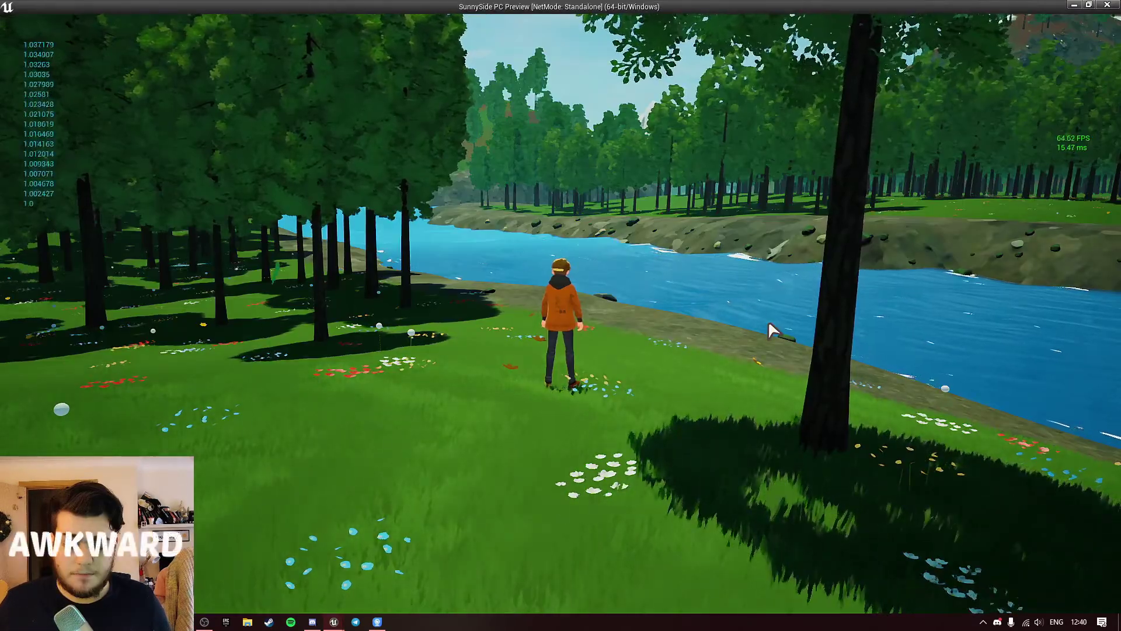